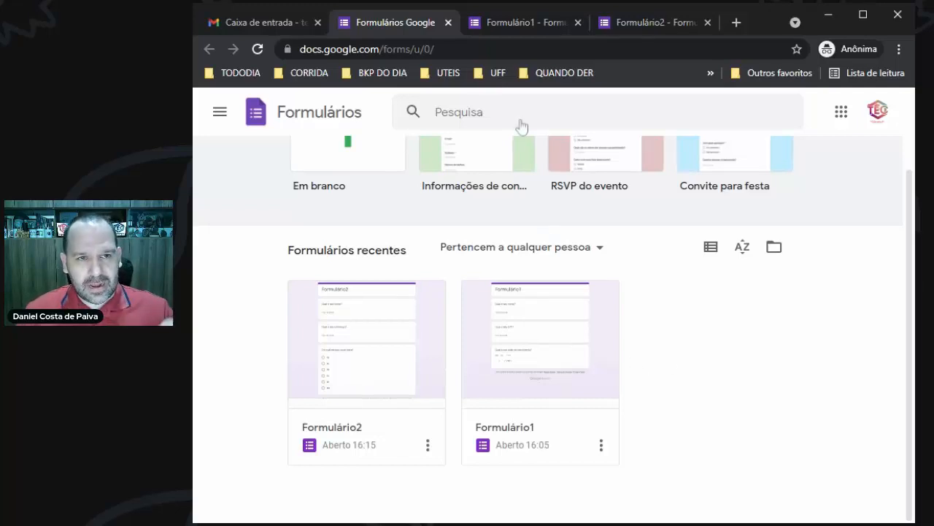
Review the existing questions in Formulário1 and Formulário2
left_click(528, 25)
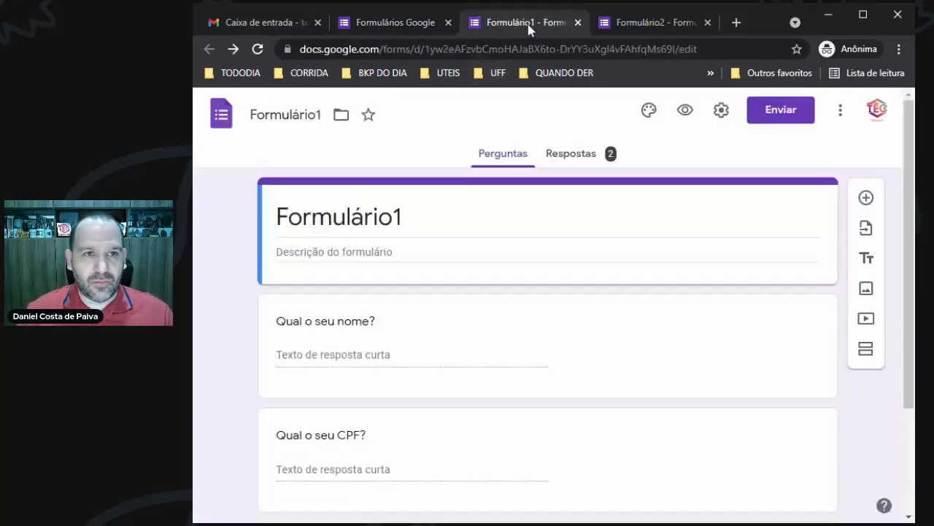
left_click(641, 28)
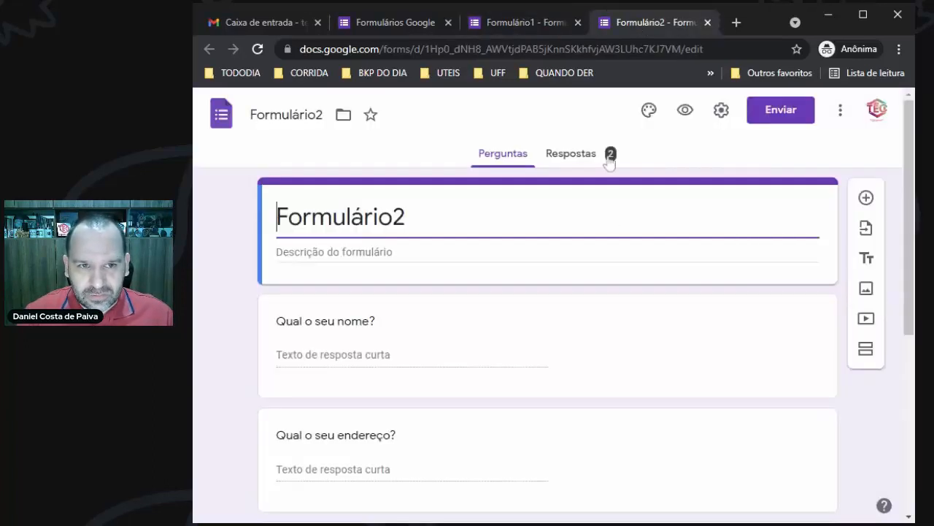
left_click(533, 23)
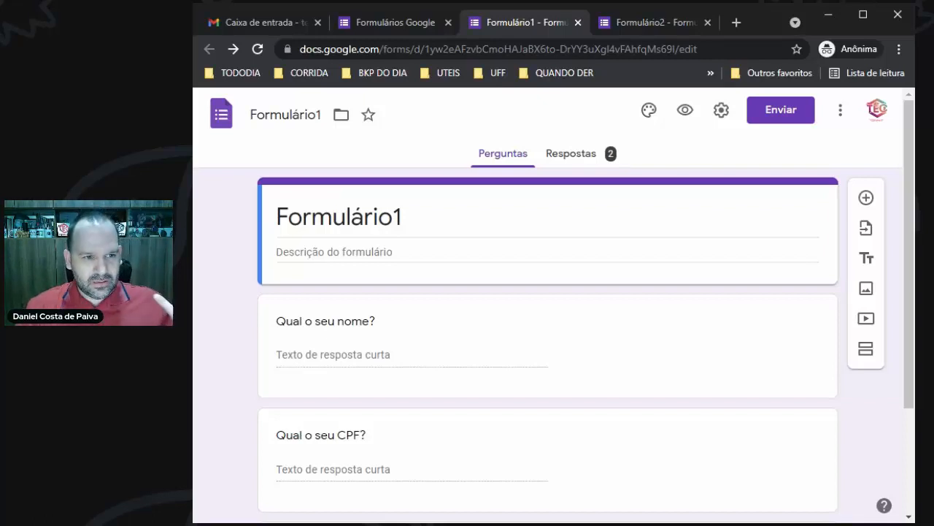
scroll(246, 274, "down", 2)
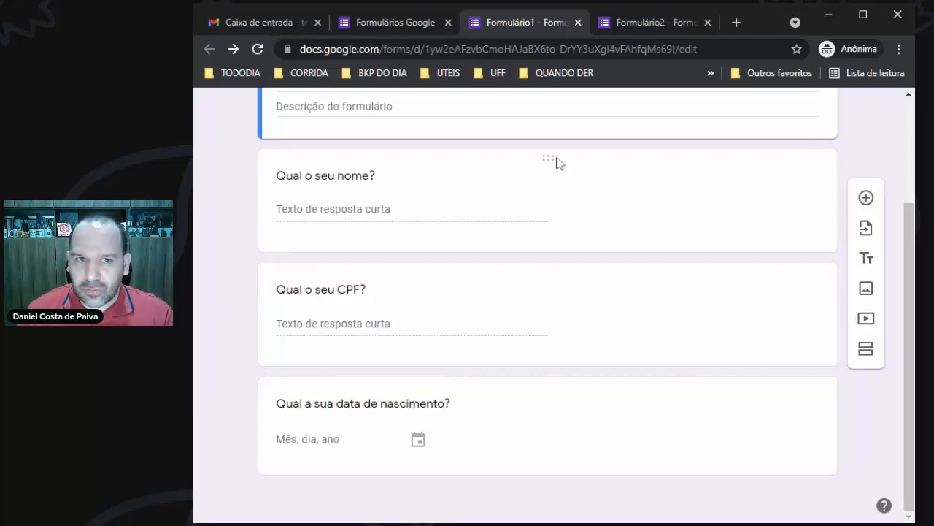
left_click(649, 18)
scroll(215, 289, "down", 2)
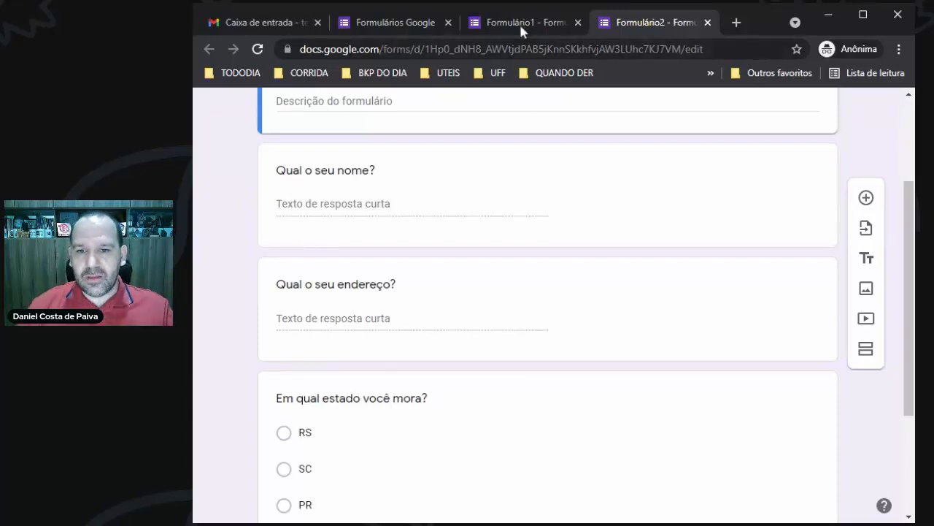
Create a new blank form from the Google Forms start page
left_click(386, 23)
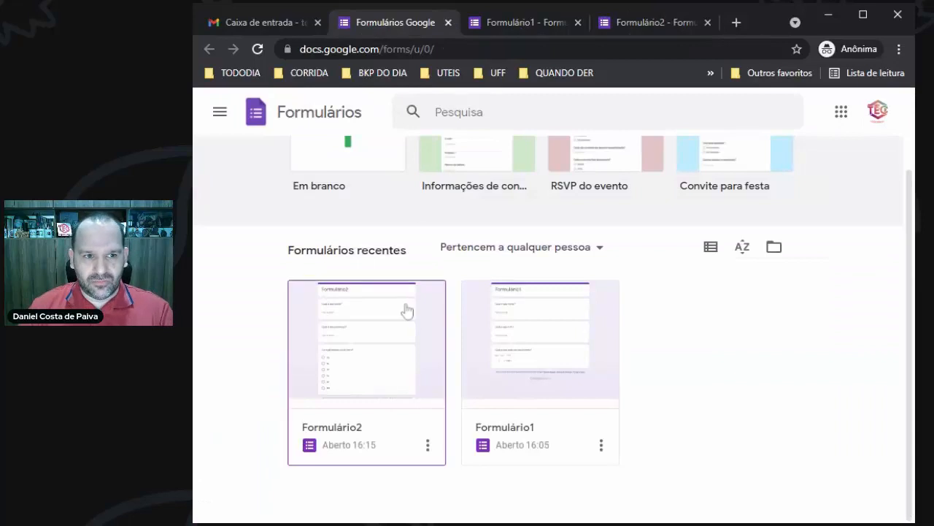
scroll(243, 335, "up", 1)
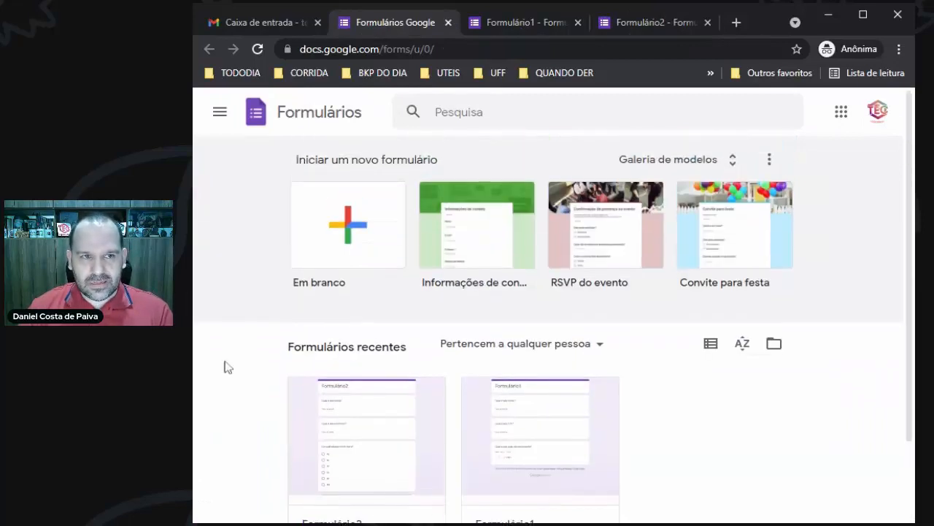
left_click(349, 230)
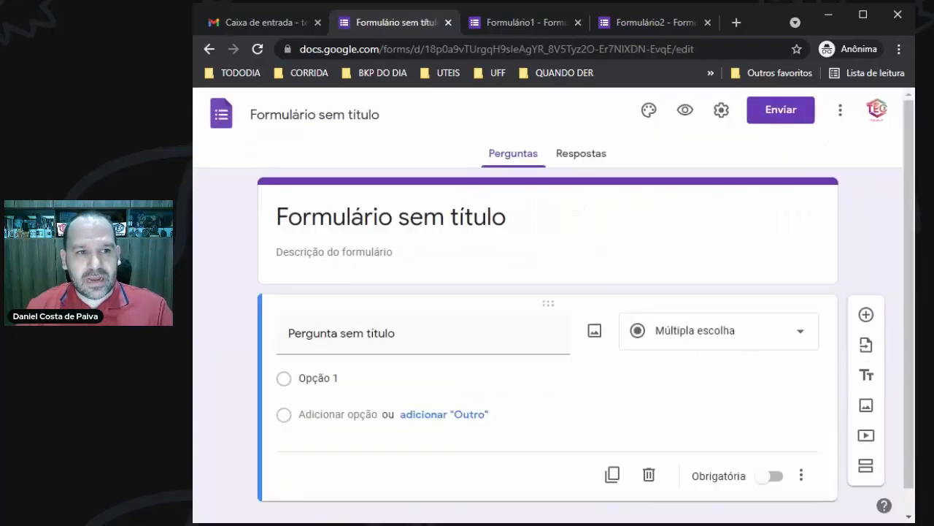
Set the new form's title to "Dados Pessoais"
left_click(354, 219)
double_click(354, 219)
key("ctrl+a")
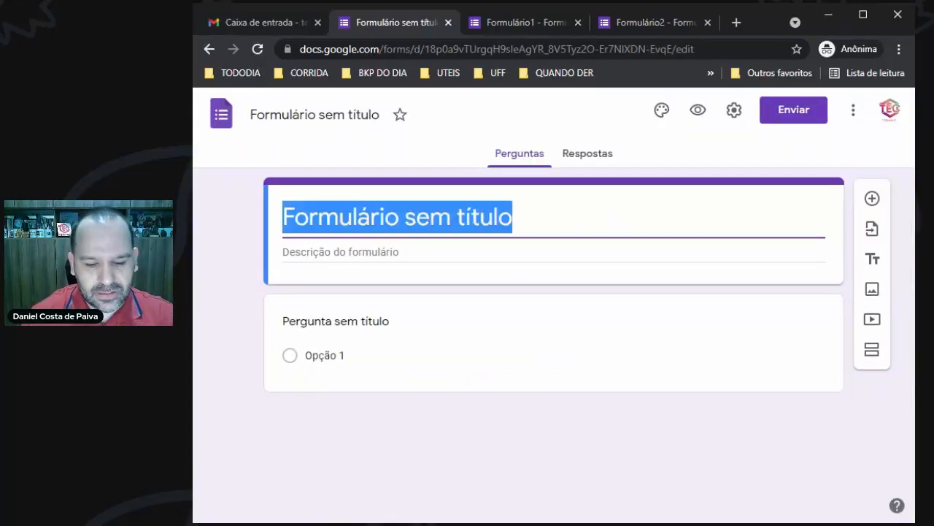
type("Dan")
key("BackSpace")
type("do")
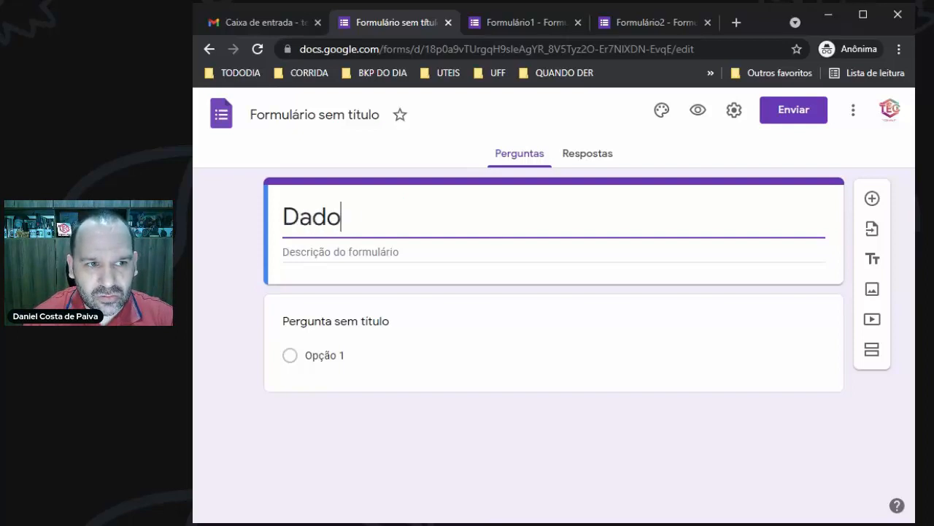
type("s Pessoais")
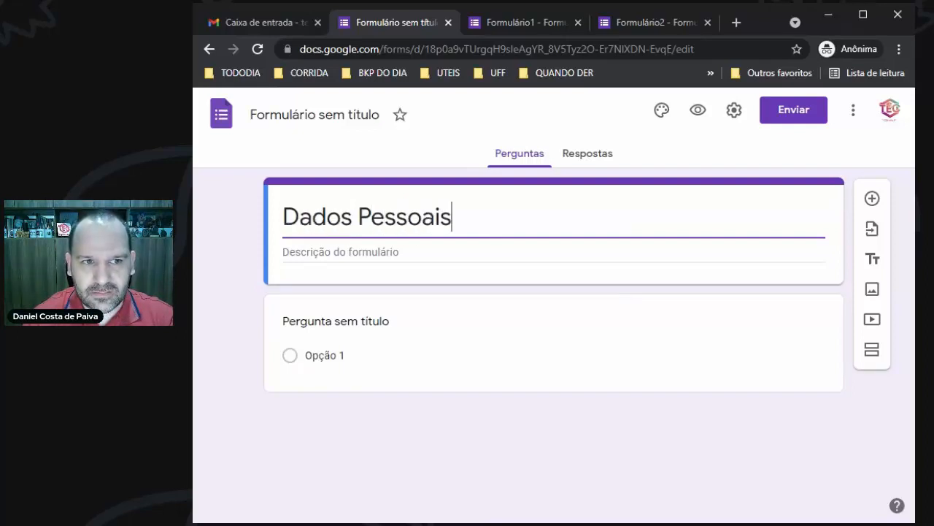
left_click(220, 296)
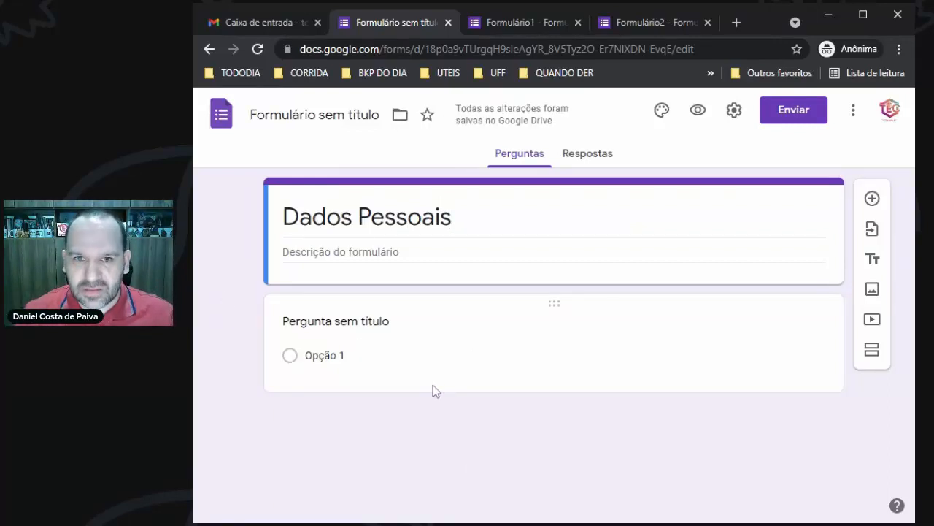
Import the questions "Qual o seu nome?", "Qual o seu CPF?" and "Qual a sua data de nascimento?" from Formulário1
left_click(873, 235)
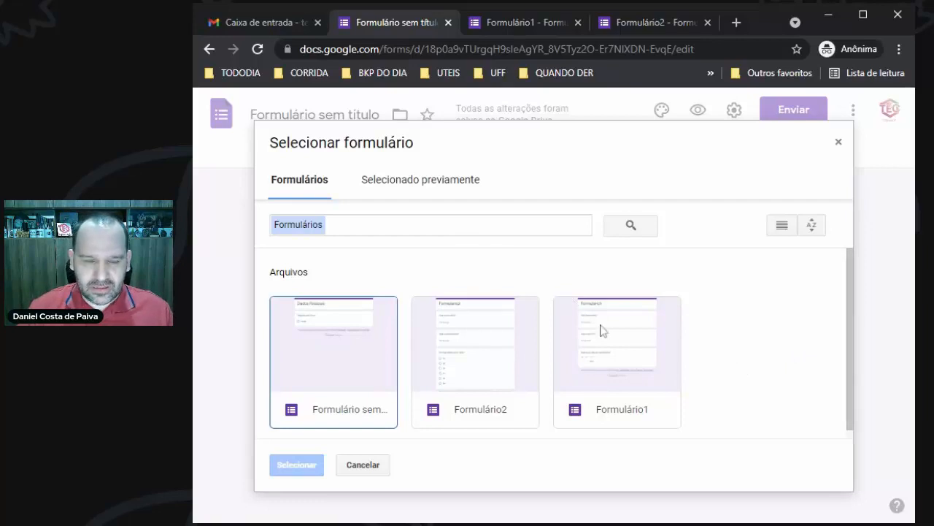
left_click(644, 359)
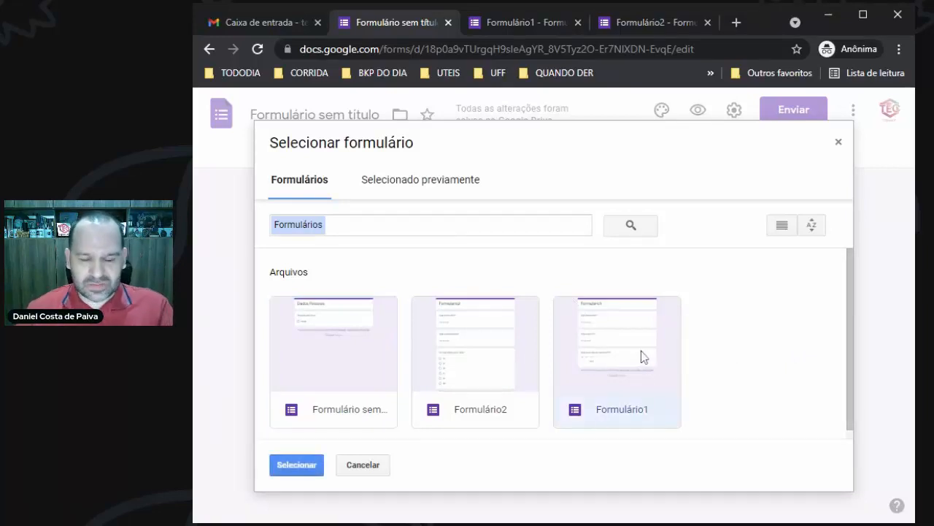
left_click(304, 469)
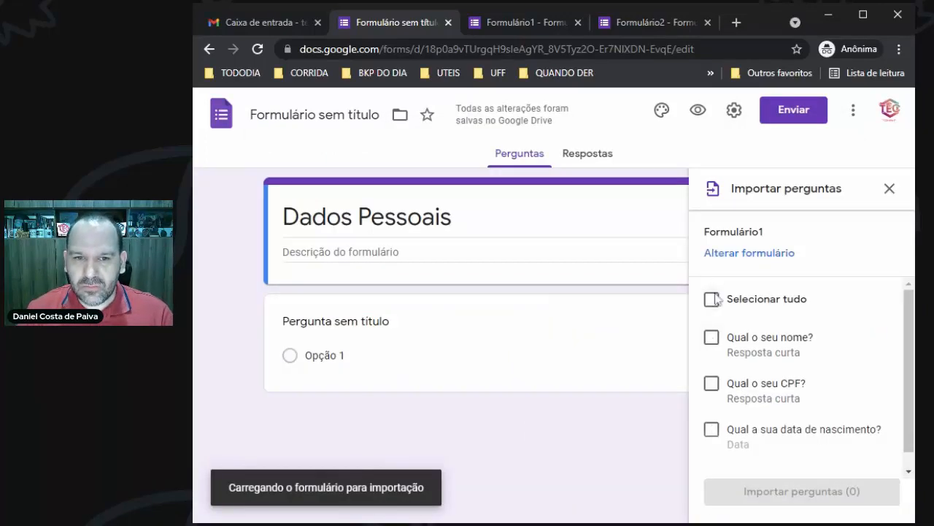
left_click(712, 342)
left_click(713, 387)
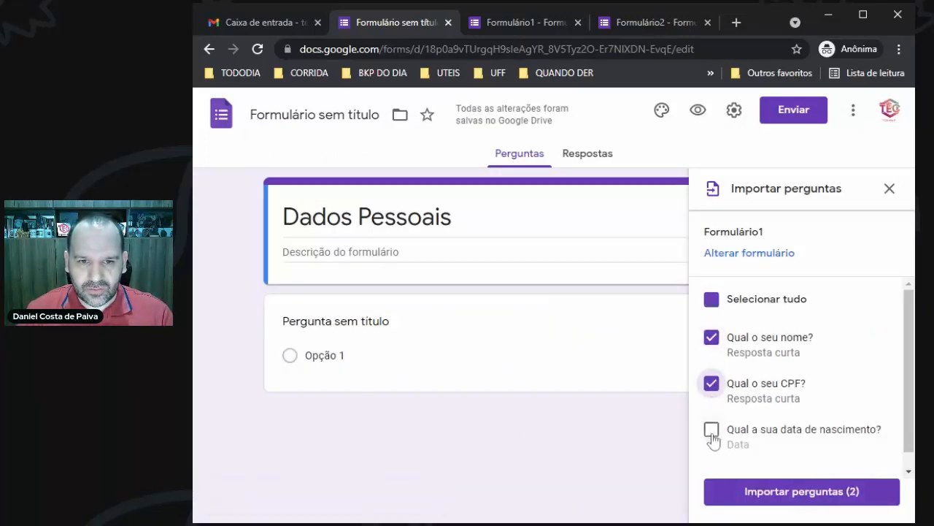
left_click(712, 435)
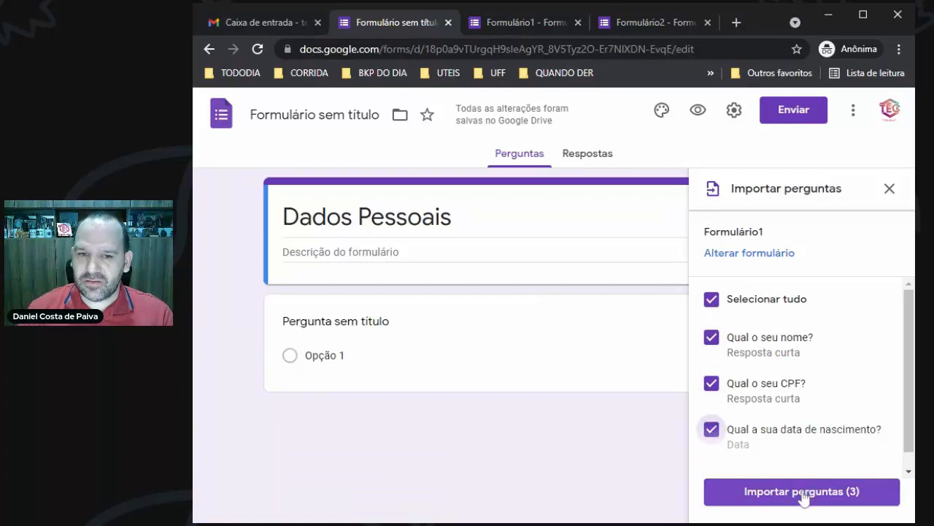
scroll(808, 448, "down", 1)
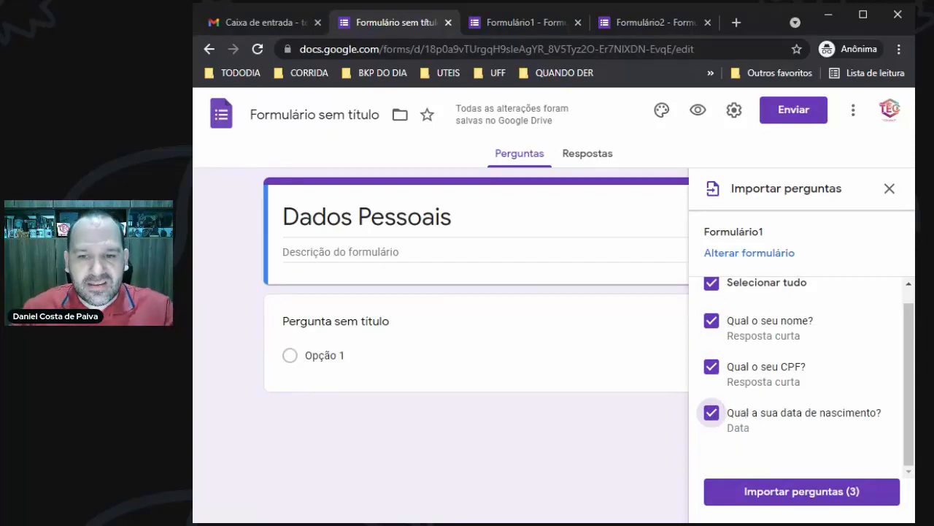
left_click(808, 491)
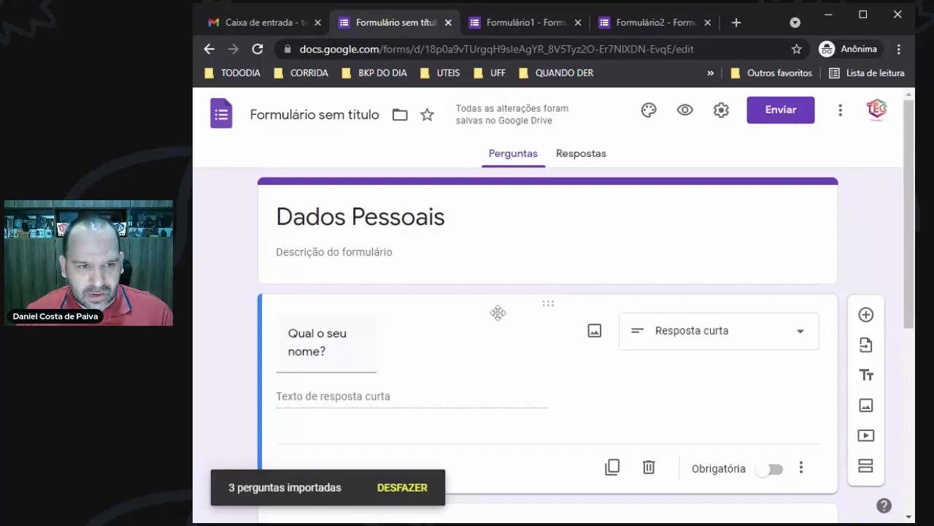
Move the question "Qual a sua data de nascimento?" above "Qual o seu CPF?"
scroll(498, 314, "down", 2)
scroll(501, 320, "down", 3)
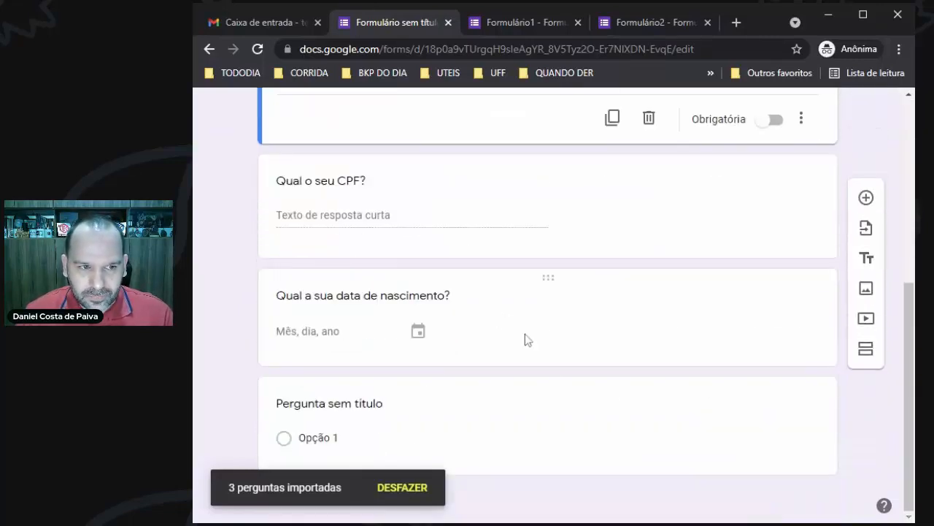
left_click(549, 286)
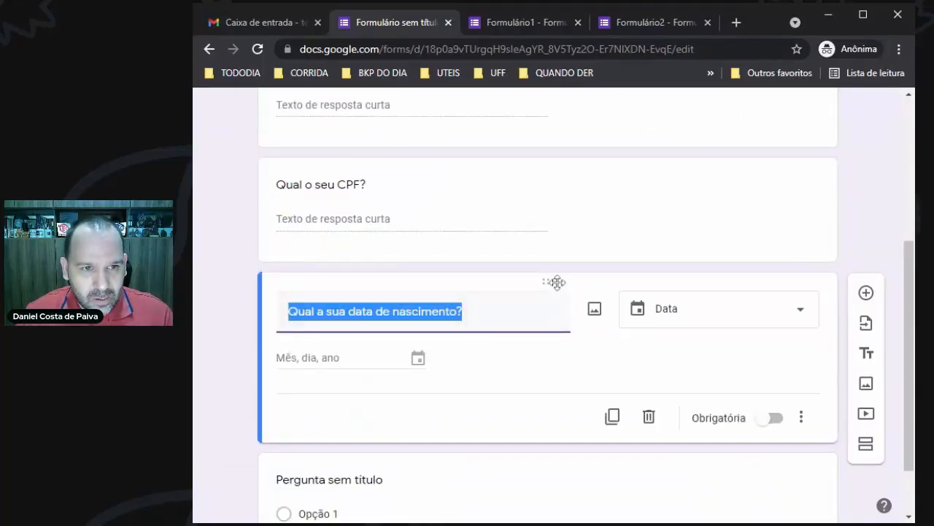
scroll(557, 282, "up", 1)
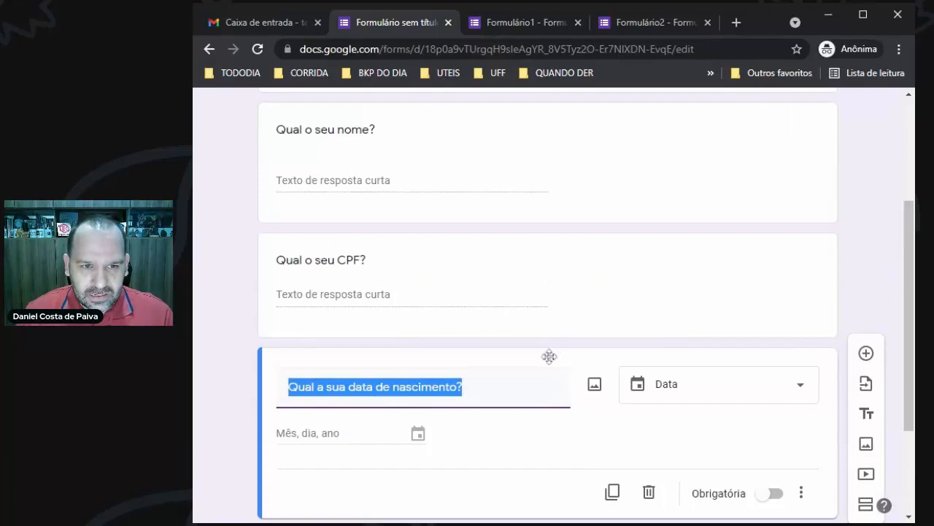
left_click_drag(549, 354, 559, 271)
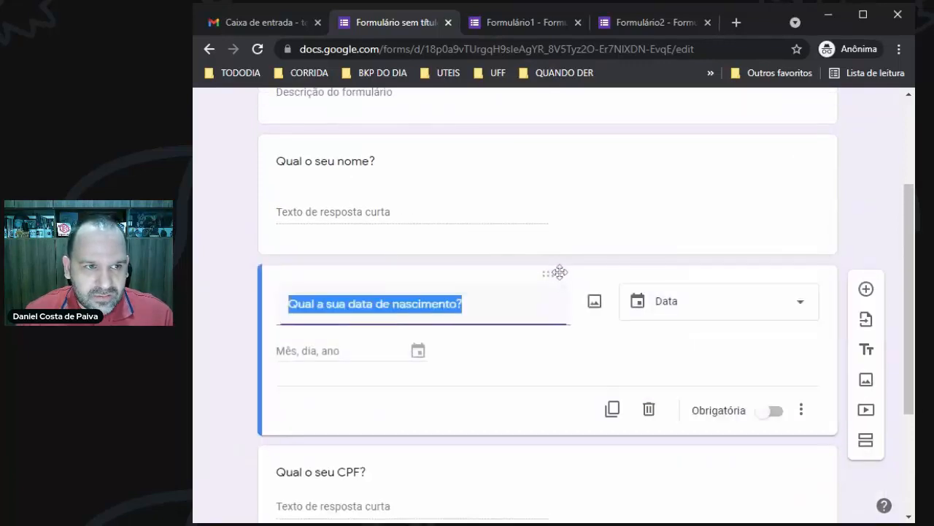
left_click(233, 288)
Delete the untitled multiple-choice question at the end of the form
scroll(234, 295, "down", 3)
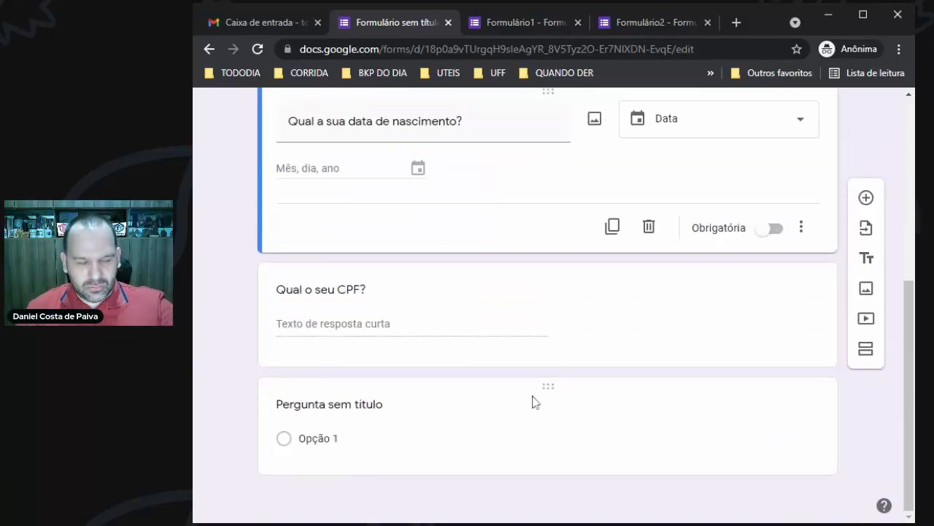
scroll(532, 401, "up", 3)
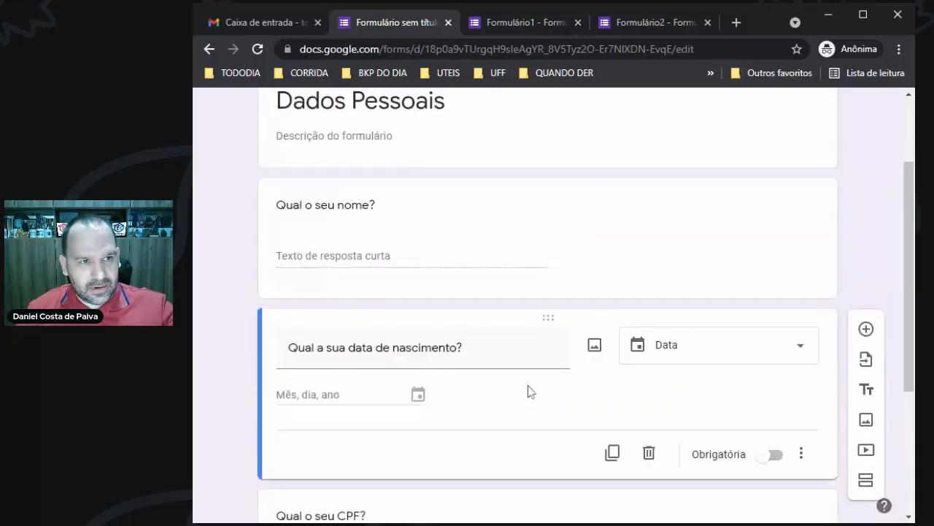
scroll(490, 289, "down", 3)
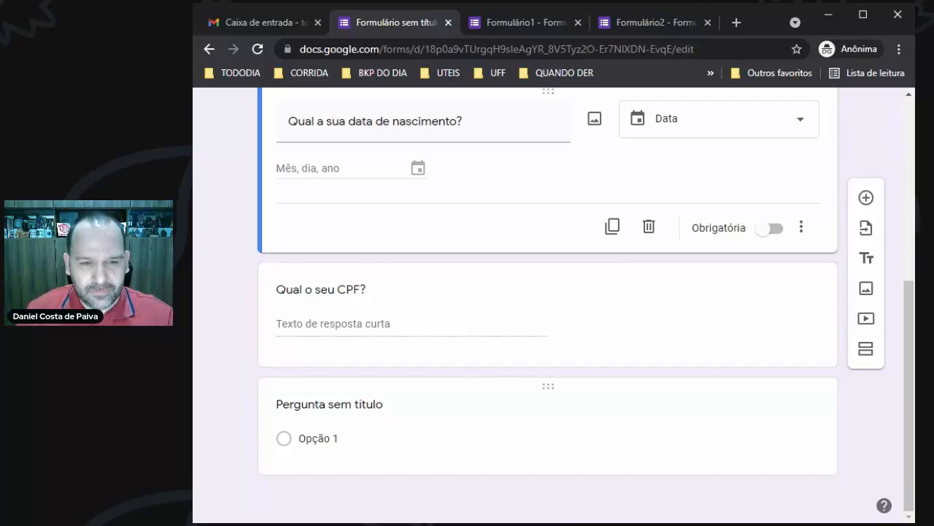
left_click(318, 438)
left_click(651, 485)
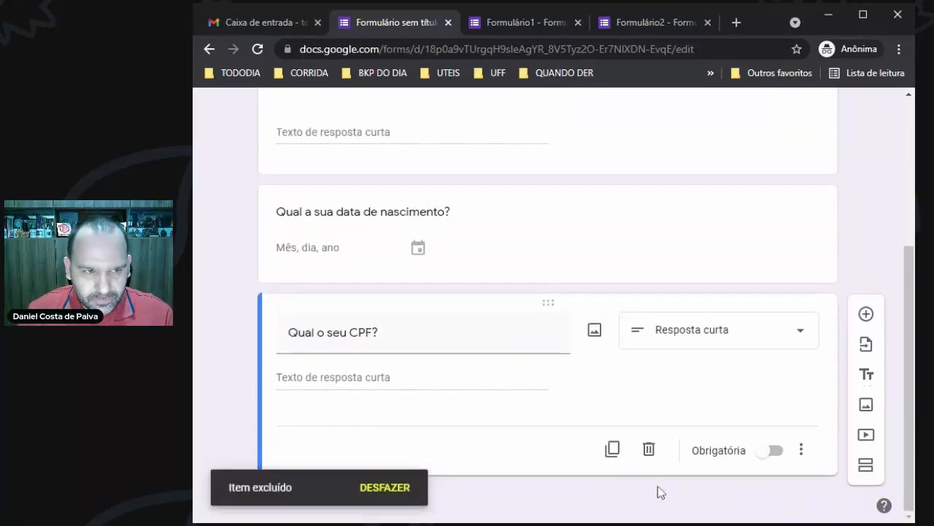
Import the questions "Qual o seu endereço?" and "Em qual estado você mora?" from Formulário2, leaving out "Qual o seu nome?"
left_click(868, 345)
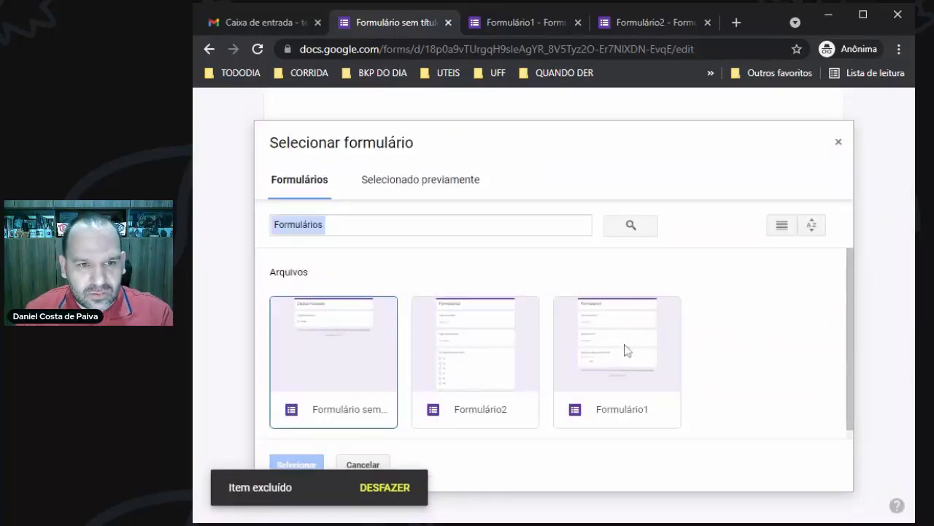
left_click(469, 356)
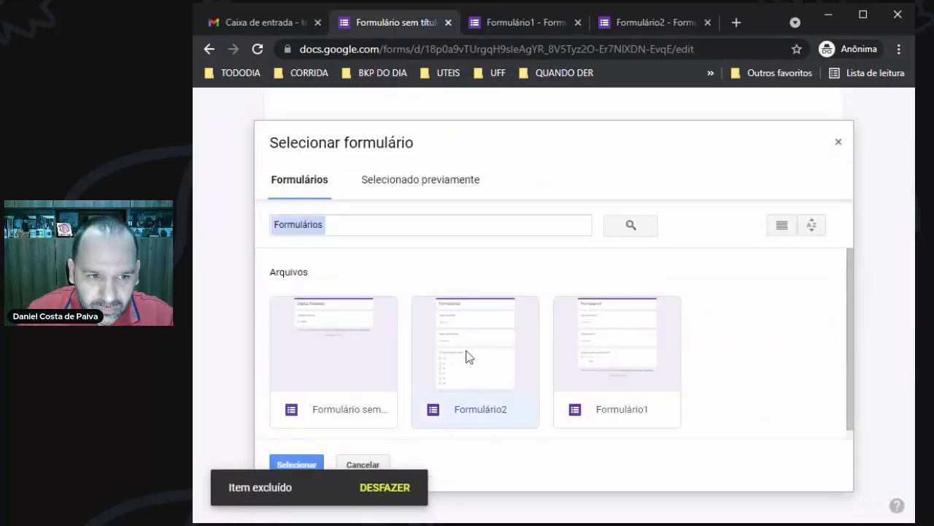
left_click(290, 469)
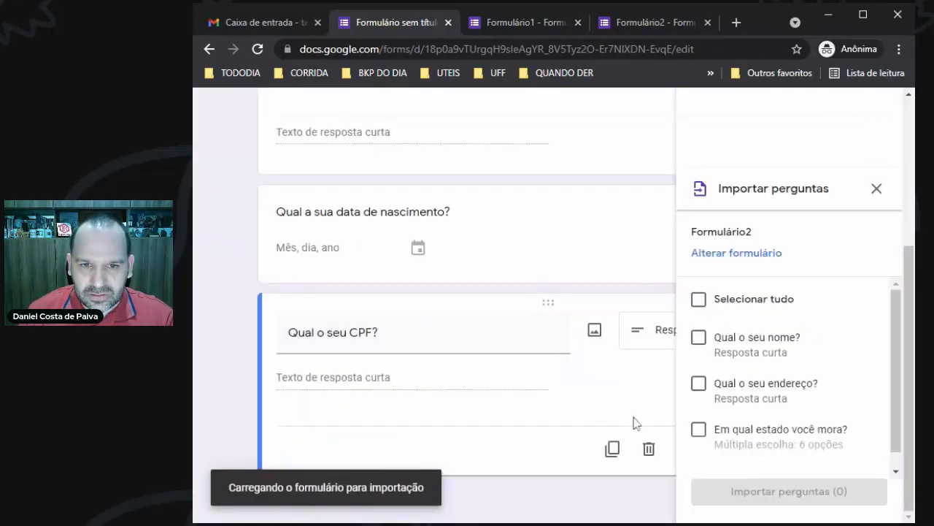
left_click(701, 304)
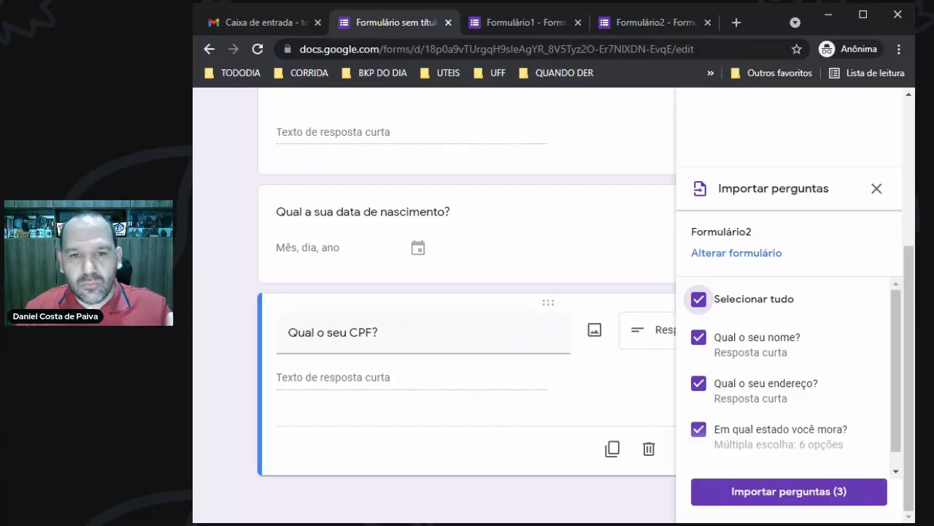
scroll(592, 377, "up", 1)
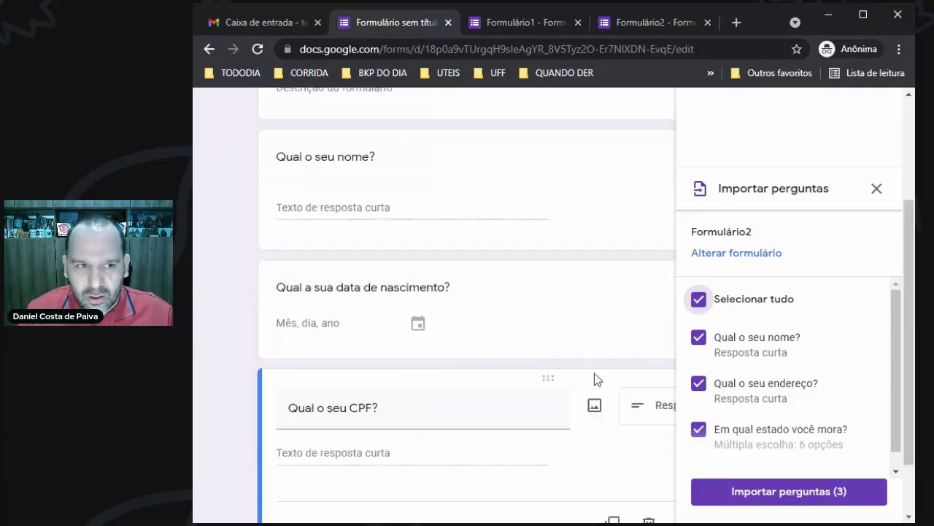
scroll(584, 365, "up", 1)
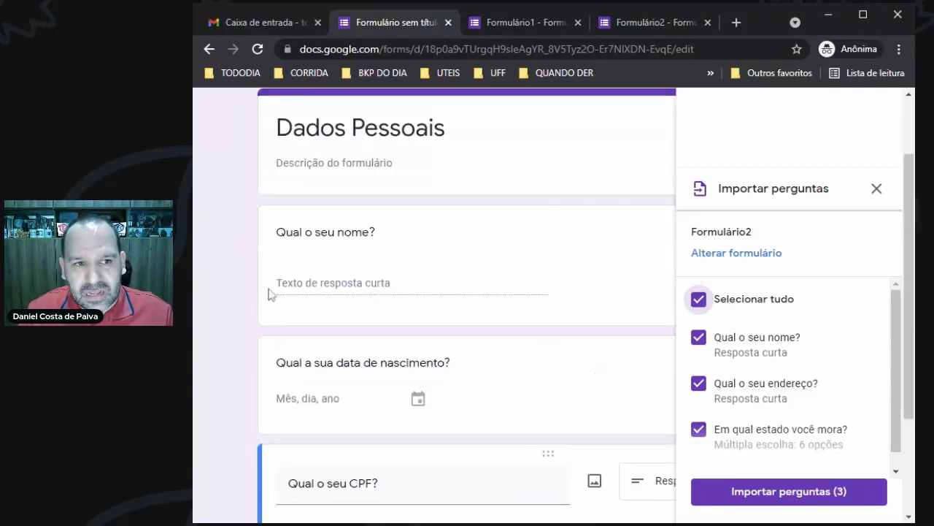
left_click(698, 339)
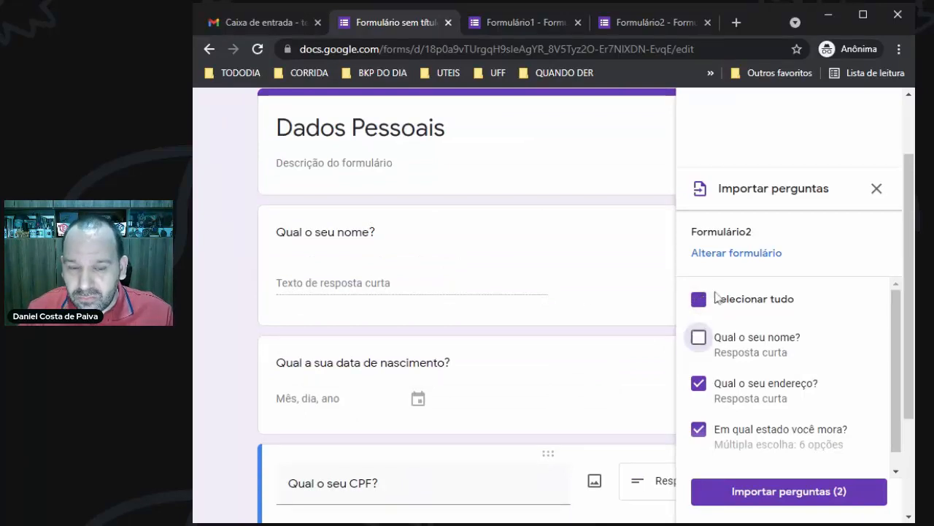
scroll(743, 376, "down", 1)
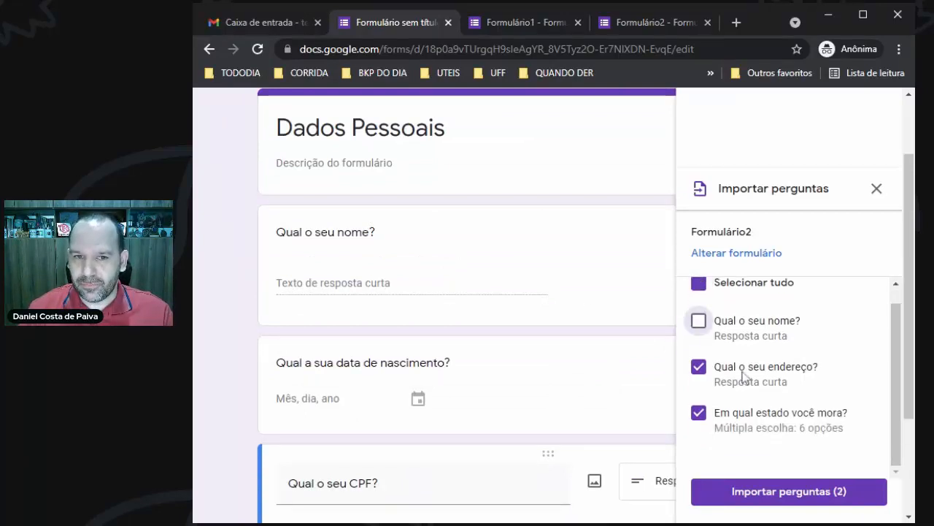
left_click(784, 496)
Review the whole Dados Pessoais form, checking the order of its questions and the answer options of the state question
scroll(641, 410, "down", 2)
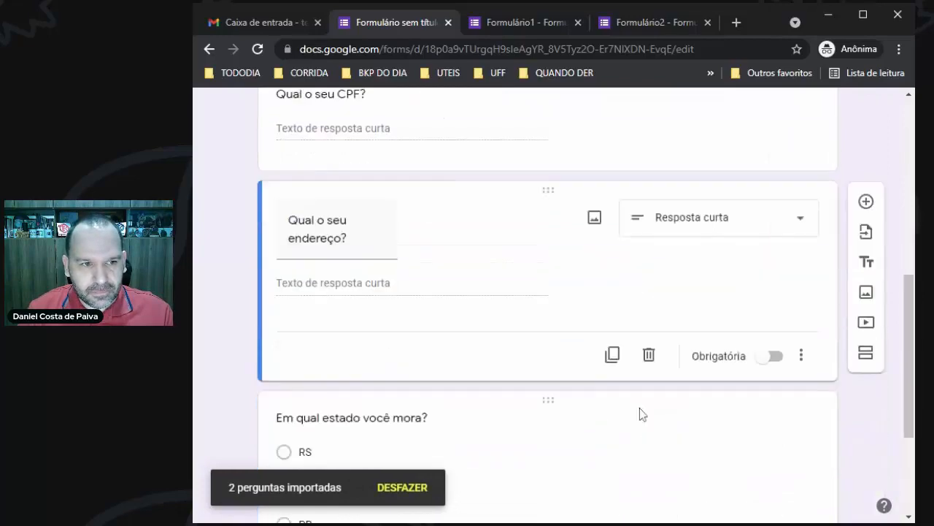
scroll(514, 295, "down", 3)
scroll(513, 314, "up", 10)
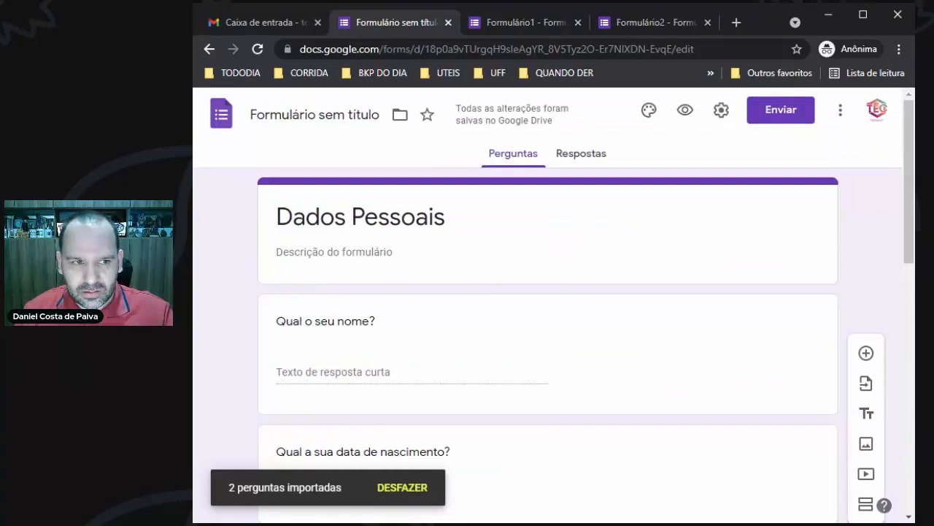
scroll(292, 241, "down", 8)
scroll(291, 242, "up", 4)
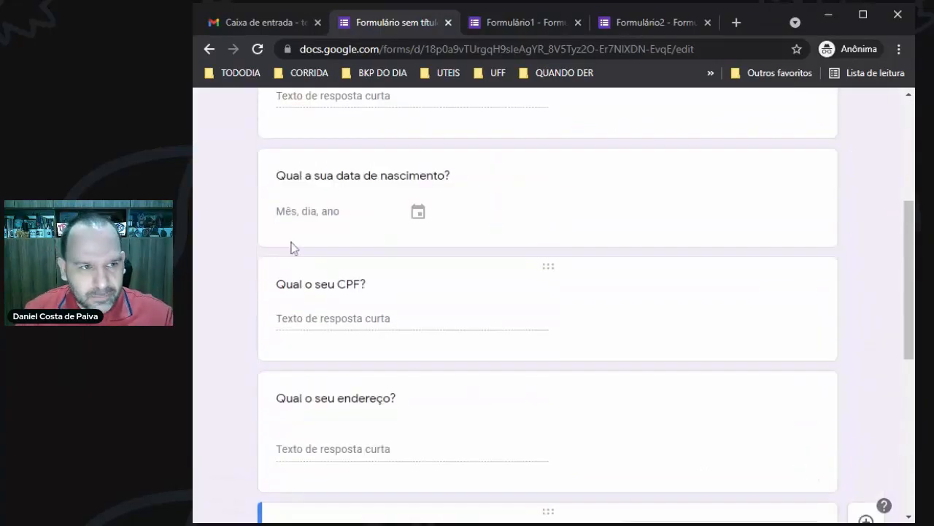
scroll(291, 248, "up", 4)
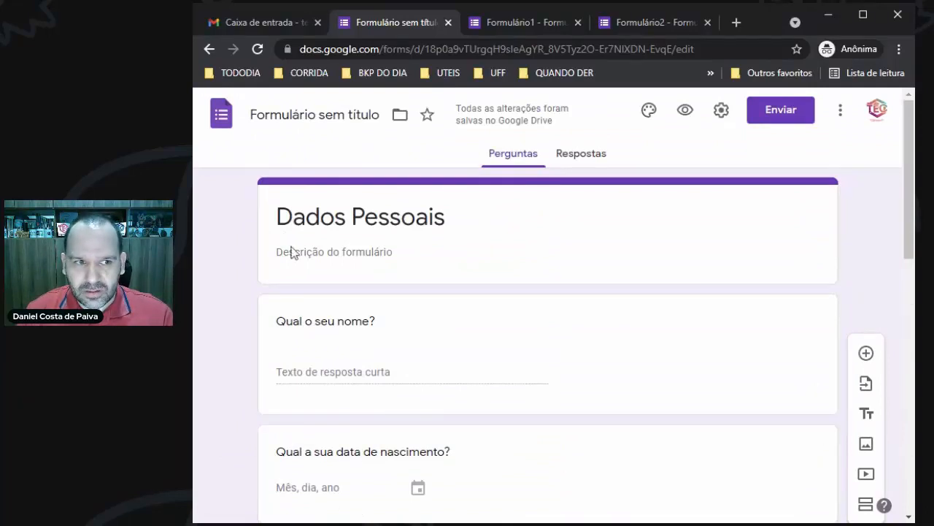
scroll(210, 331, "down", 1)
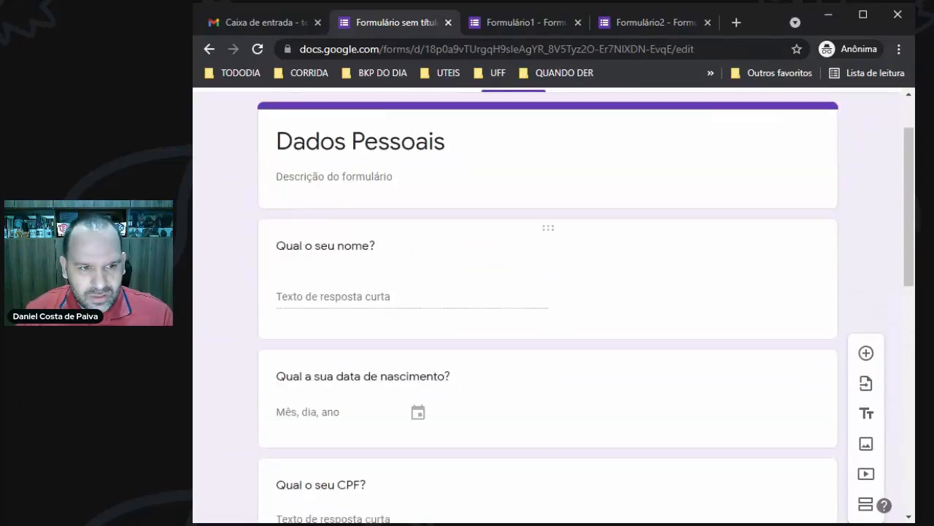
scroll(309, 196, "down", 1)
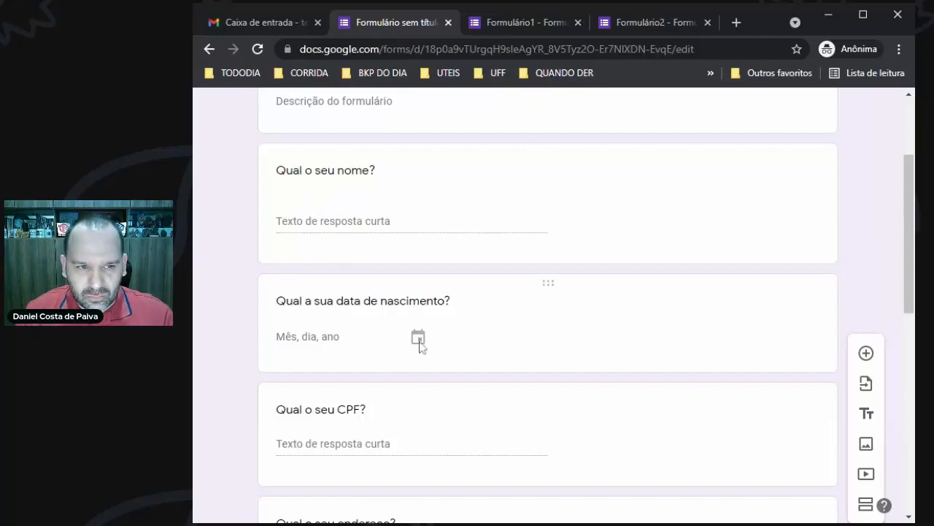
scroll(242, 346, "down", 3)
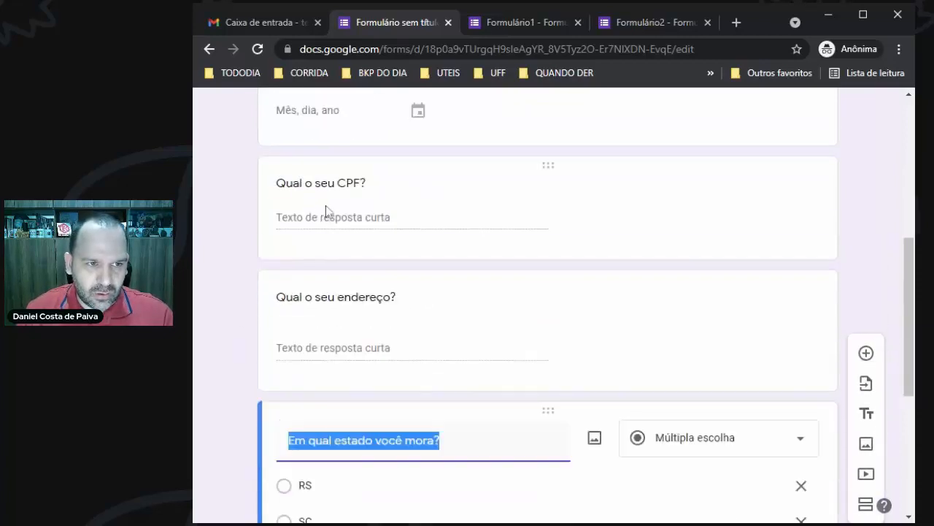
scroll(252, 284, "down", 4)
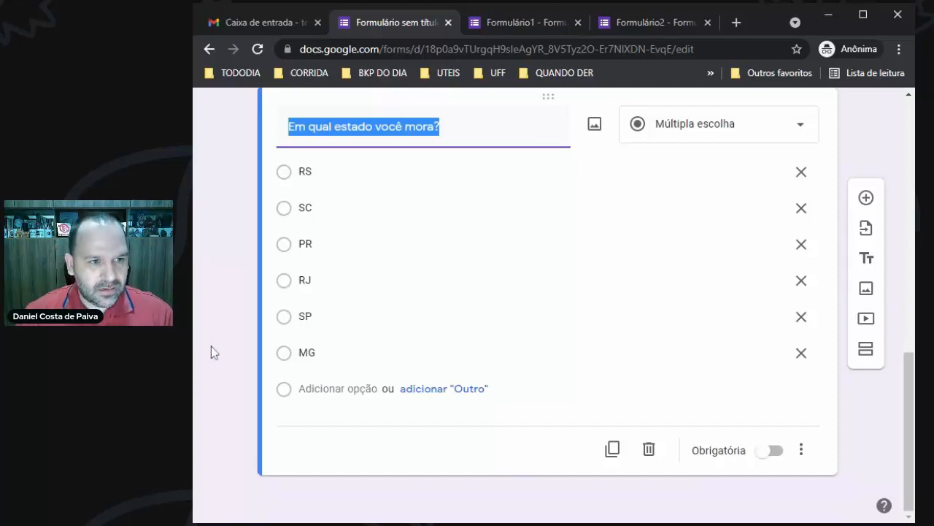
scroll(211, 346, "up", 6)
scroll(211, 346, "up", 3)
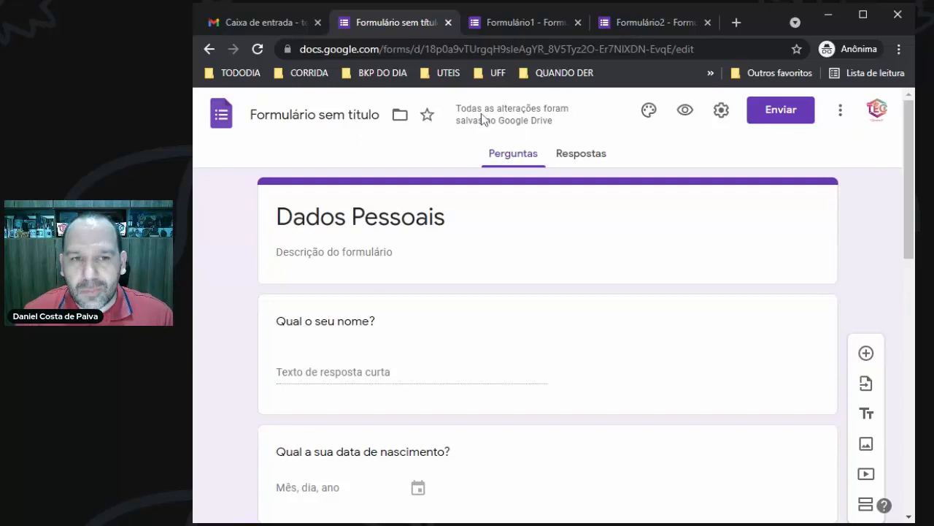
Reopen the untitled form to name its file "Dados Pessoais", and return to the recent forms list
left_click(223, 117)
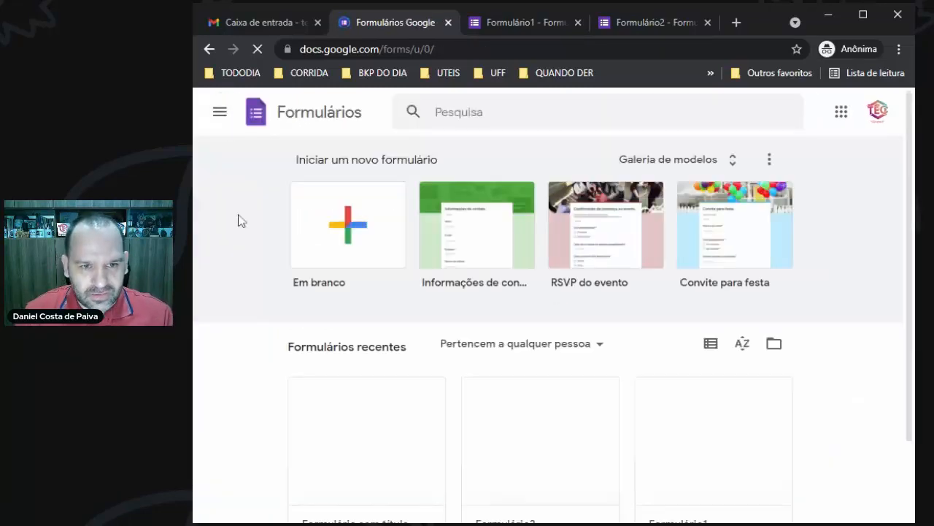
scroll(241, 220, "down", 2)
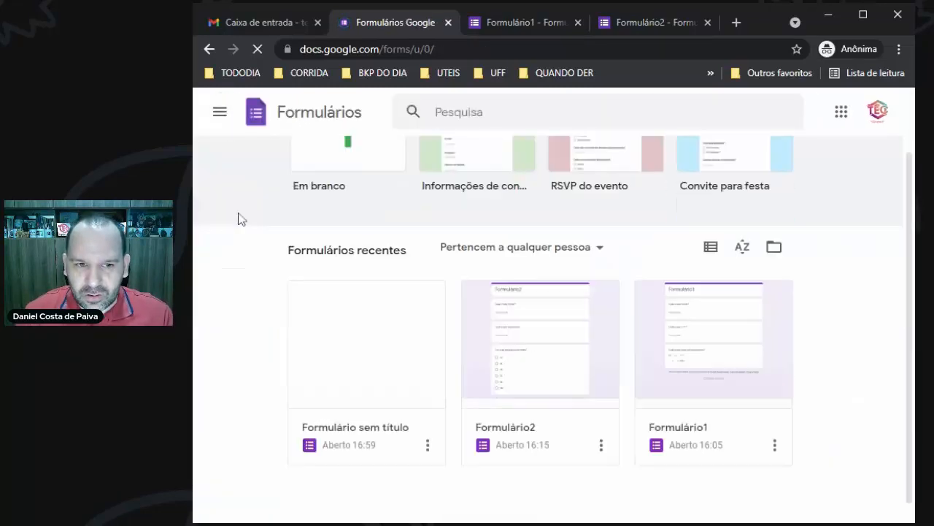
left_click(378, 334)
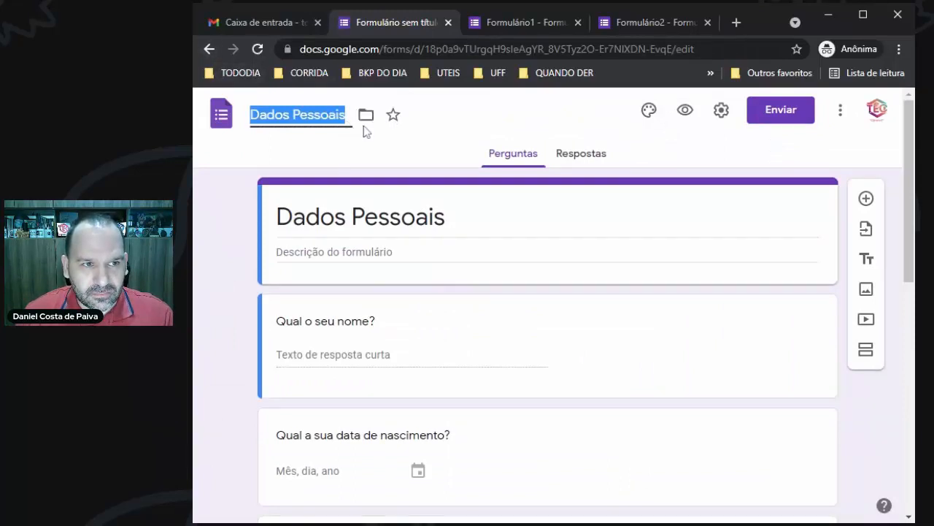
left_click(313, 163)
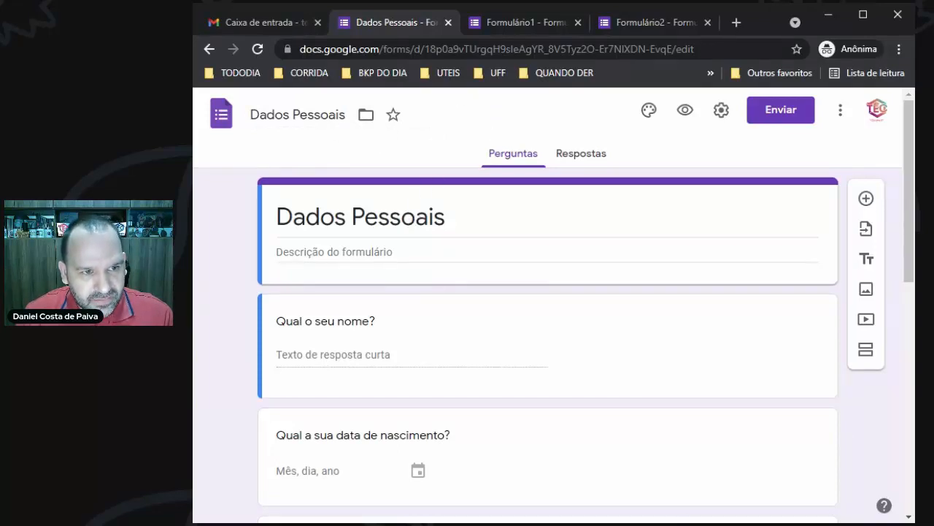
left_click(401, 216)
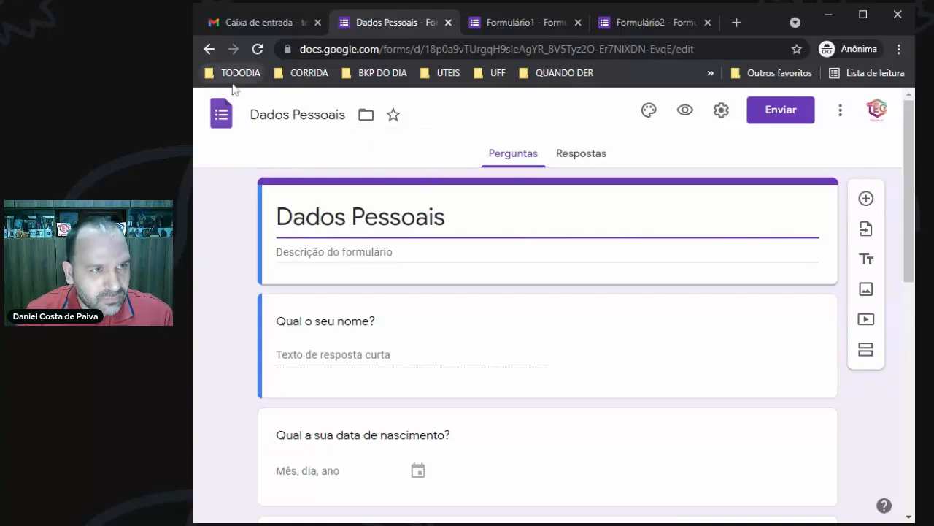
left_click(210, 51)
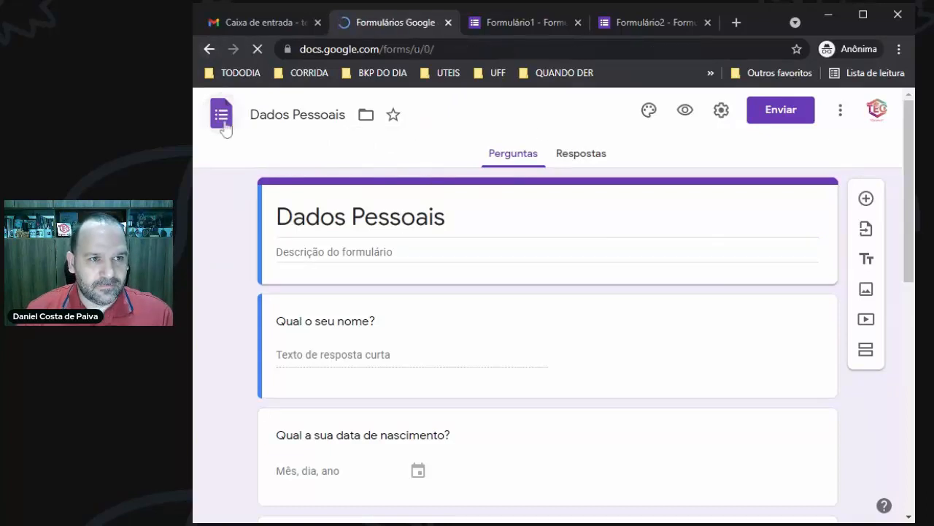
scroll(259, 292, "down", 1)
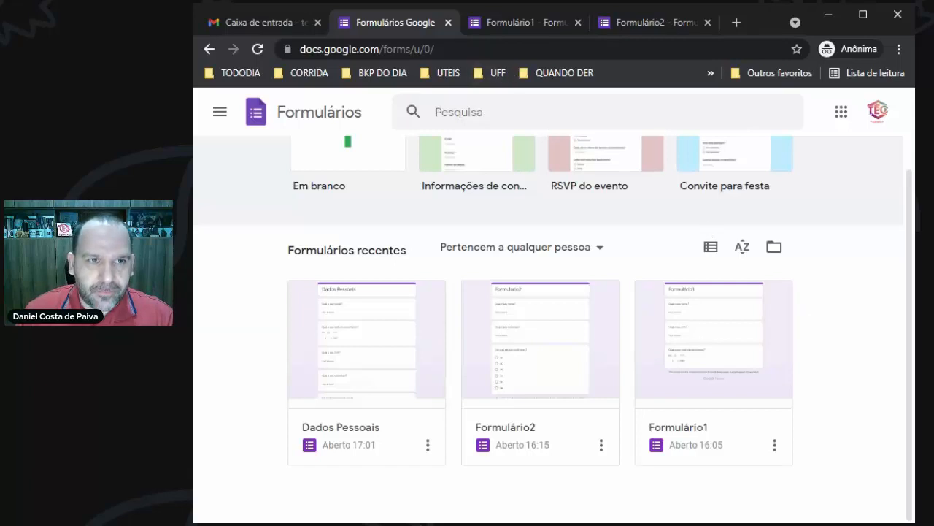
Create a new spreadsheet named "Formulário1 (respostas)" from the responses of Formulário1
left_click(520, 23)
scroll(211, 284, "up", 2)
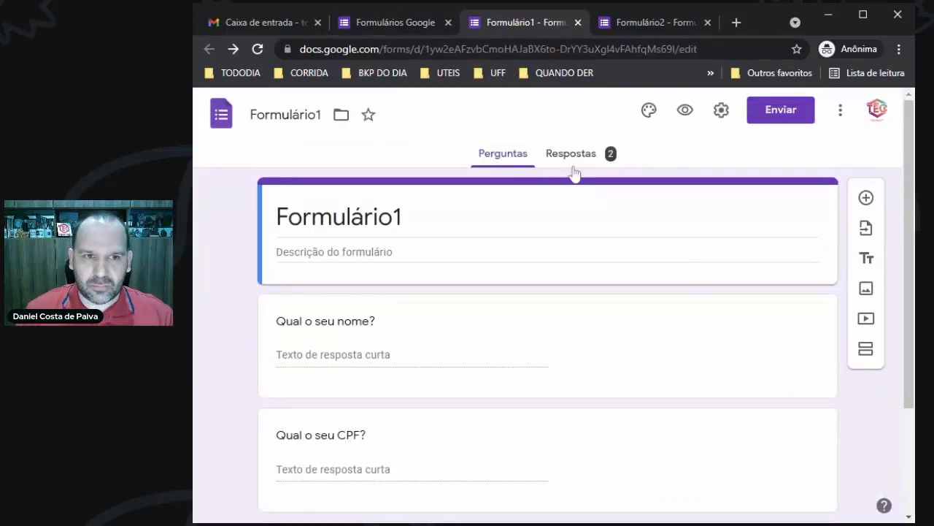
left_click(626, 25)
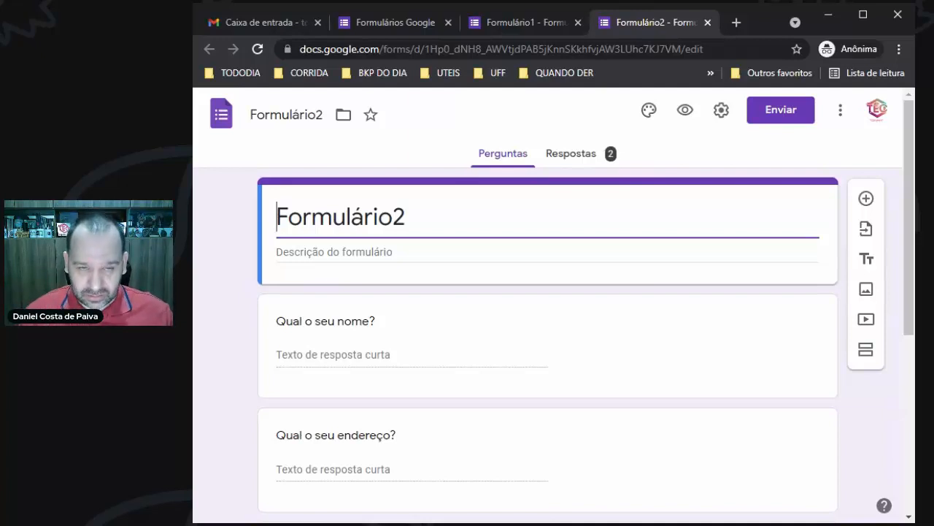
left_click(525, 25)
left_click(577, 153)
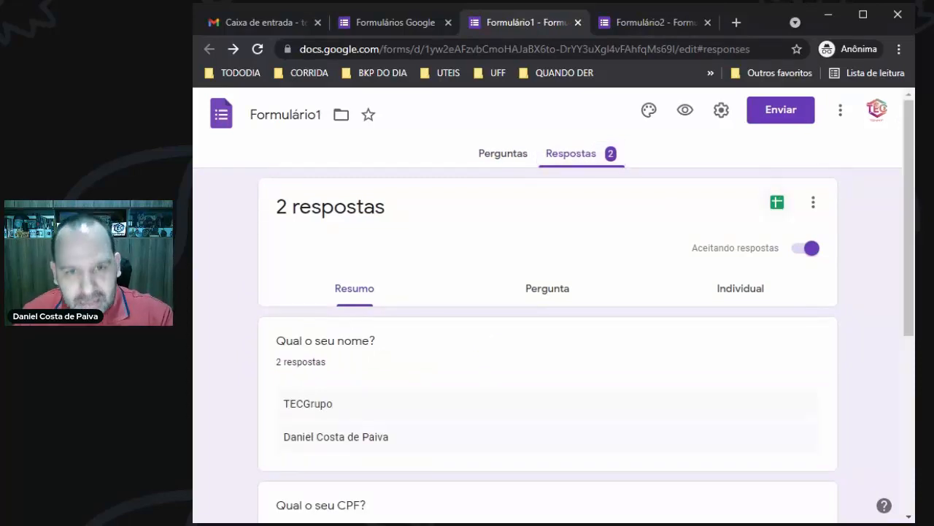
left_click(777, 203)
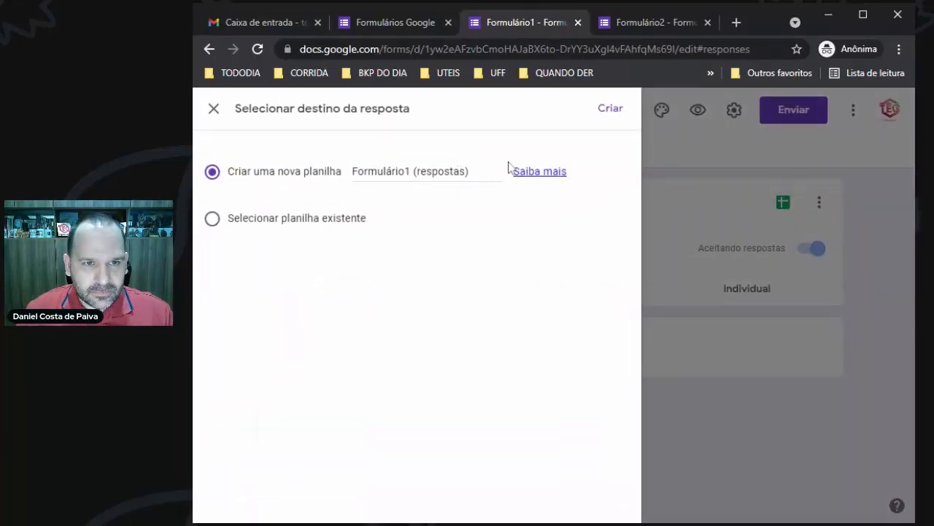
left_click(609, 111)
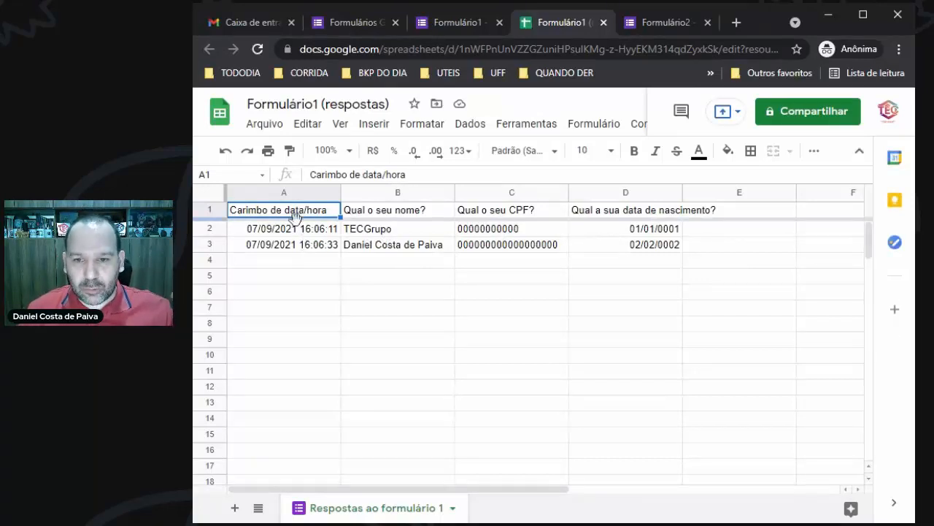
Examine the name, CPF and birth date answers of both respondents in the Formulário1 response spreadsheet
left_click(394, 232)
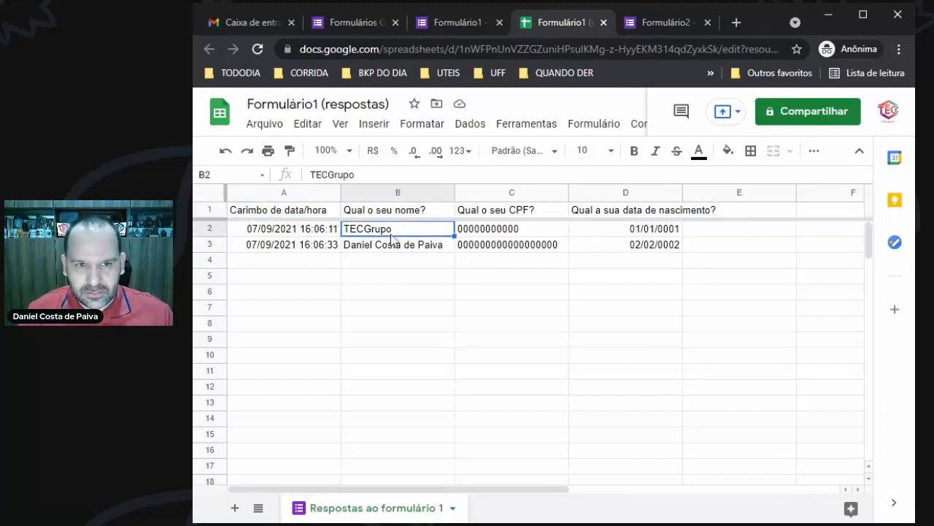
left_click(394, 248)
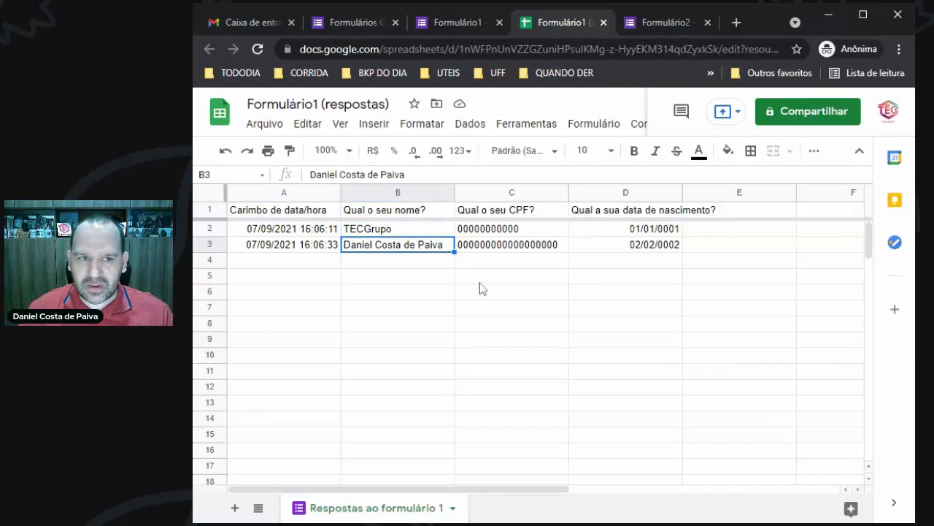
left_click(511, 212)
left_click(514, 236)
left_click(521, 252)
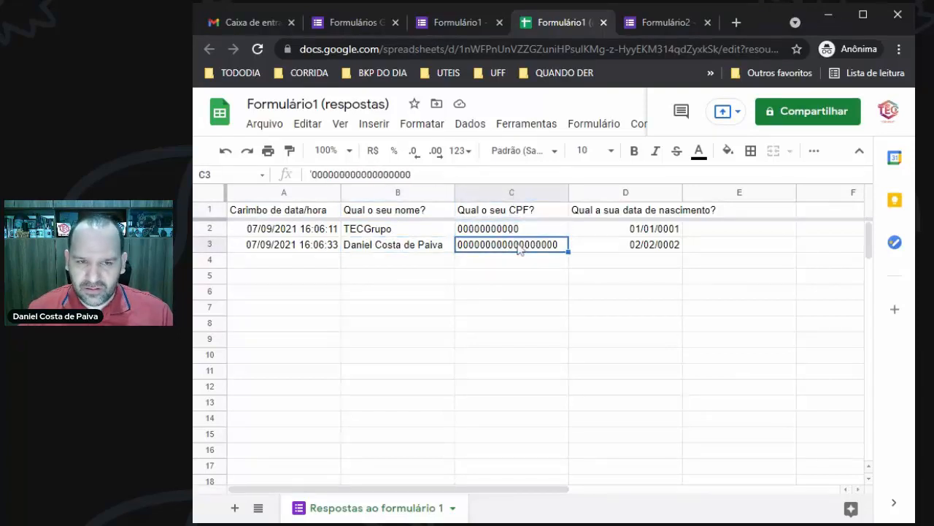
left_click(640, 212)
left_click(650, 231)
left_click(653, 249)
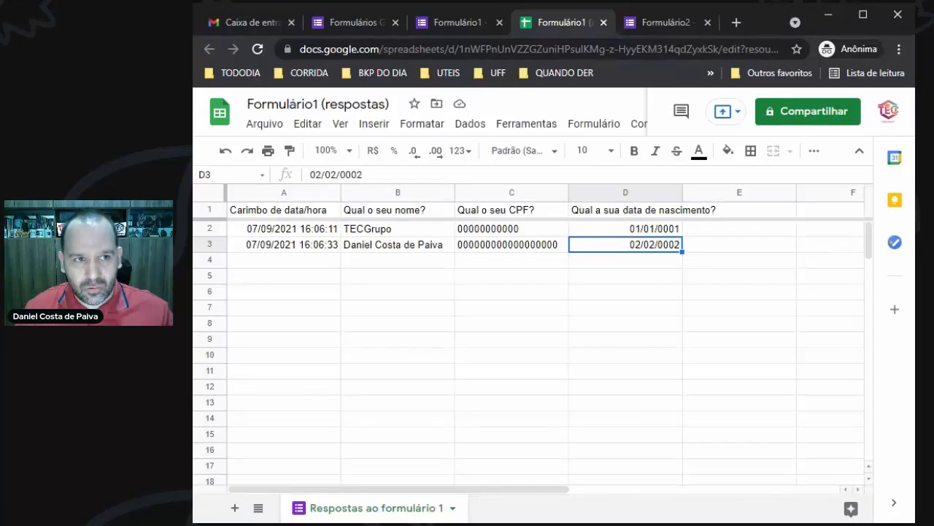
Open the response destination options for the responses of Formulário2
left_click(666, 23)
left_click(580, 162)
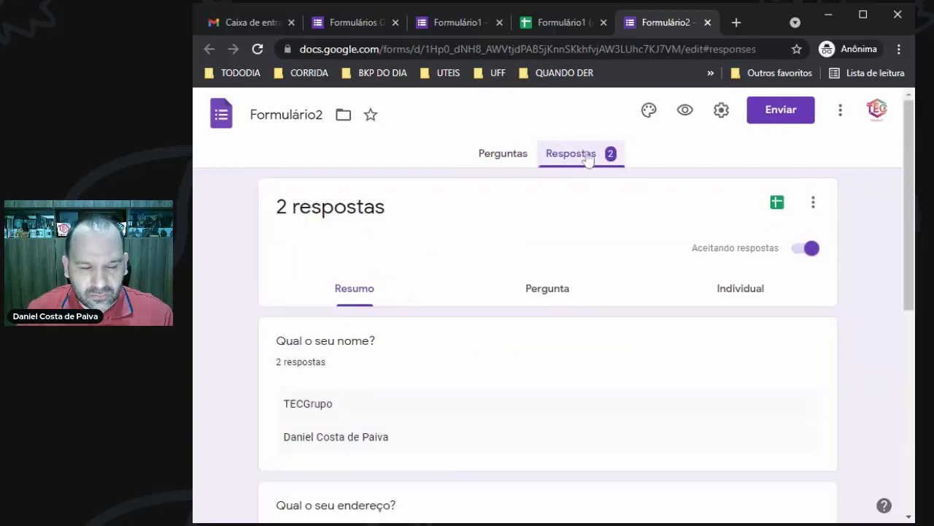
left_click(776, 201)
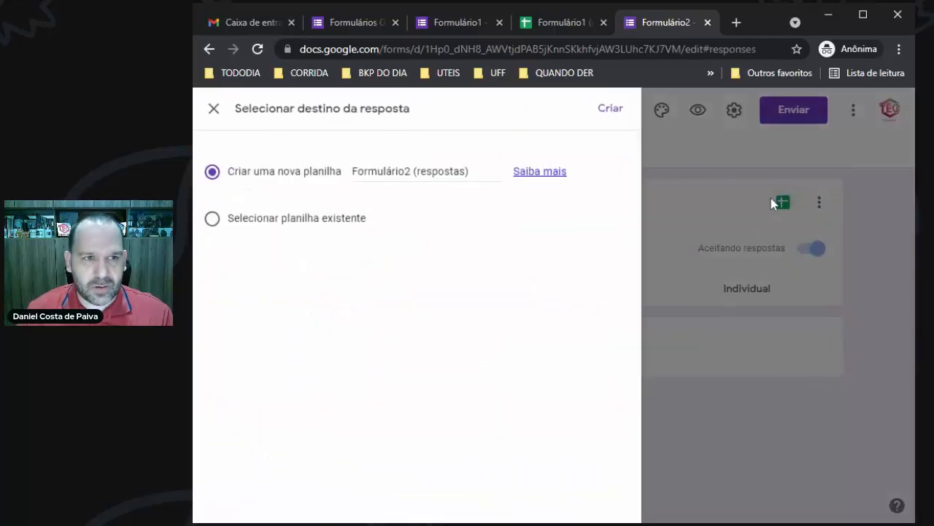
left_click(218, 225)
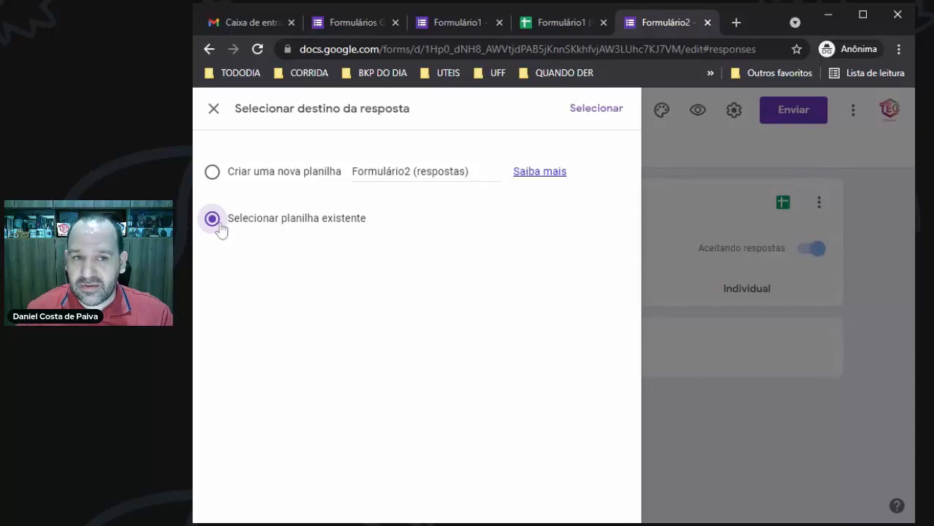
left_click(611, 108)
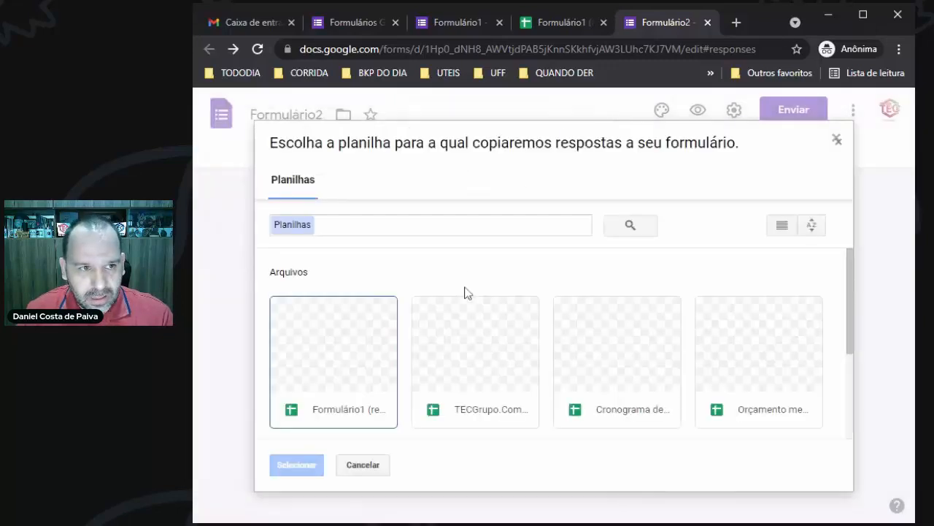
left_click(330, 370)
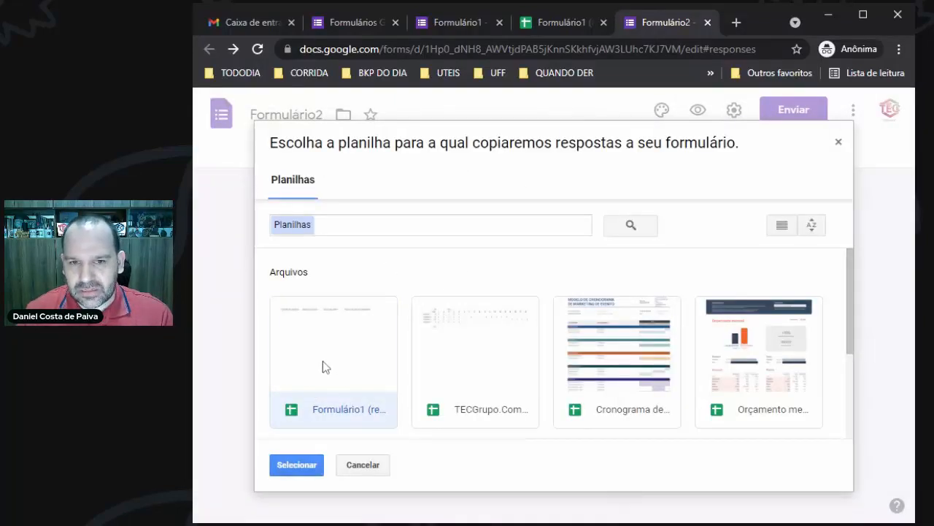
left_click(369, 473)
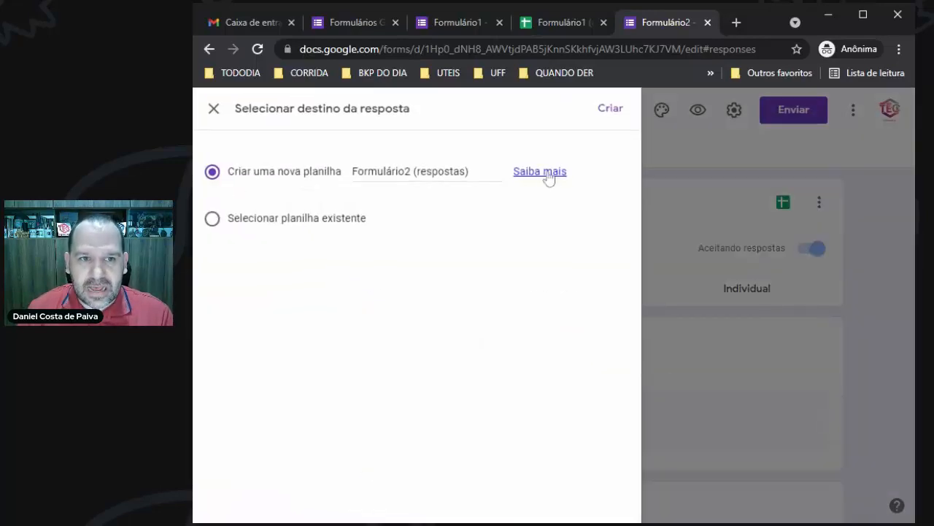
Create a new spreadsheet named "Formulário2 (respostas)" from the responses of Formulário2
left_click(611, 109)
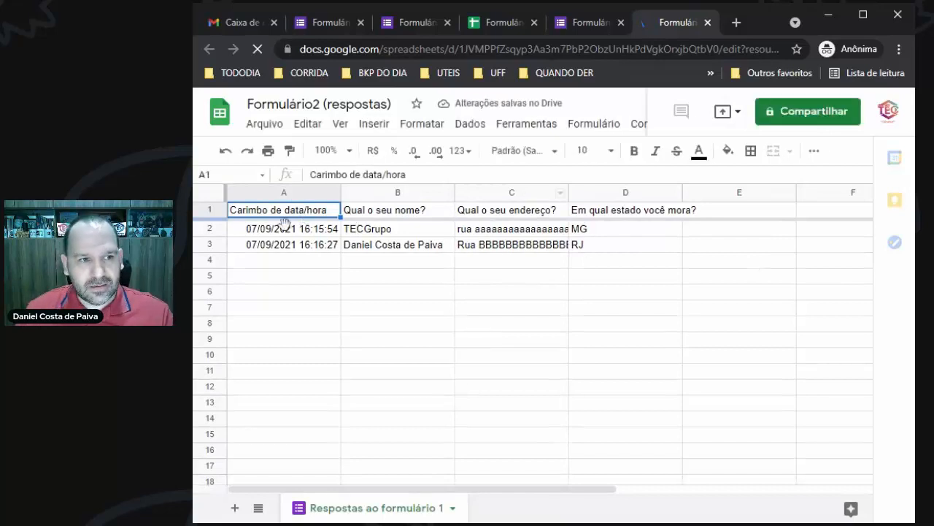
Examine the timestamp, name, address and state answers in the Formulário2 response spreadsheet
left_click(309, 234)
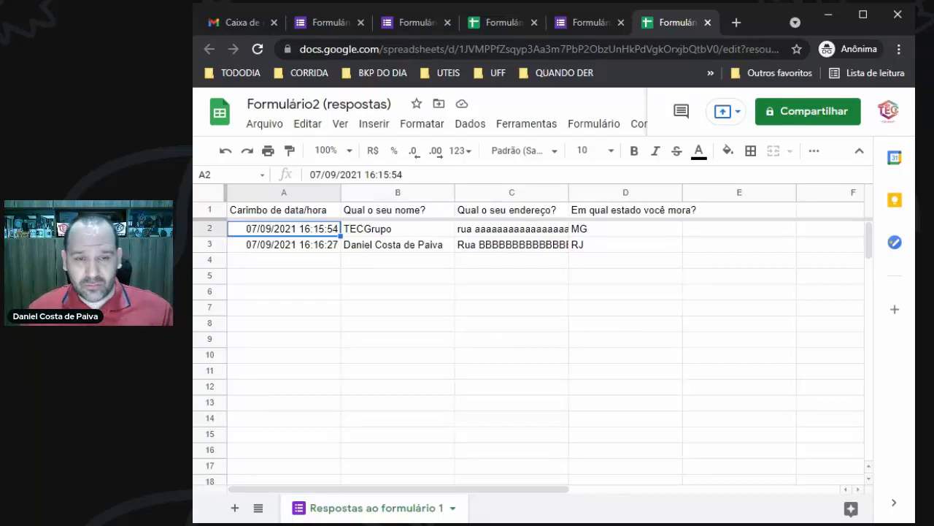
left_click(561, 232)
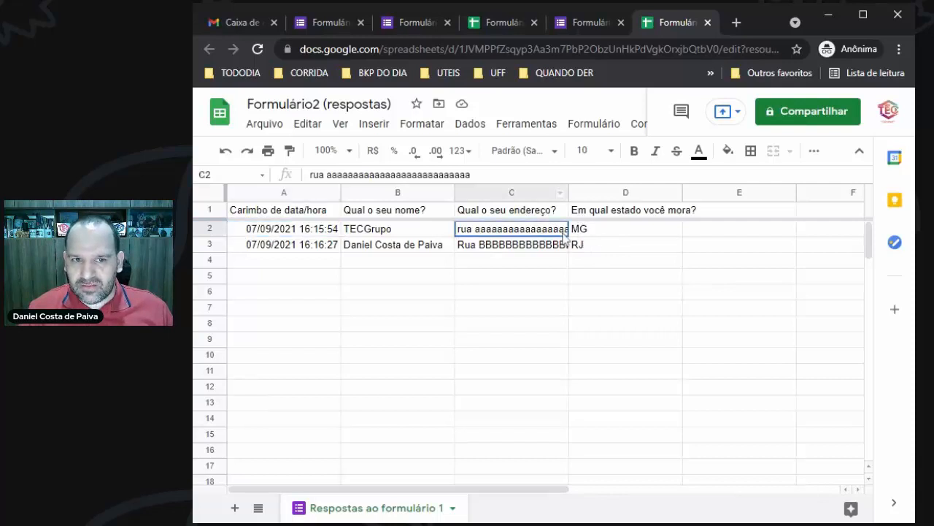
left_click(608, 232)
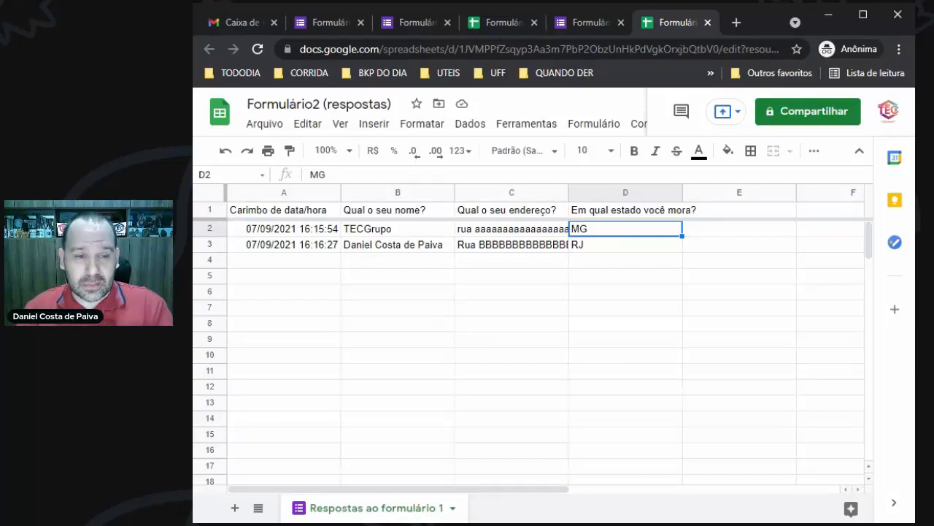
left_click(419, 226)
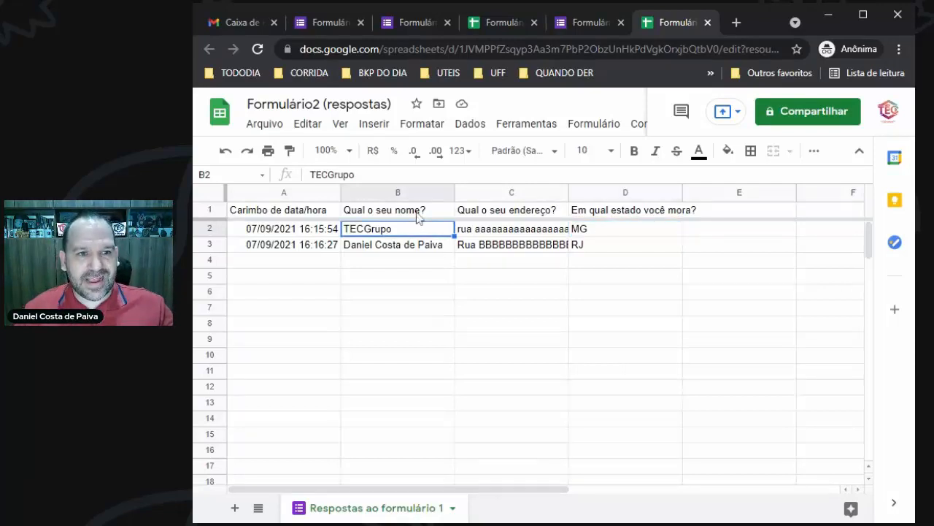
left_click(414, 211)
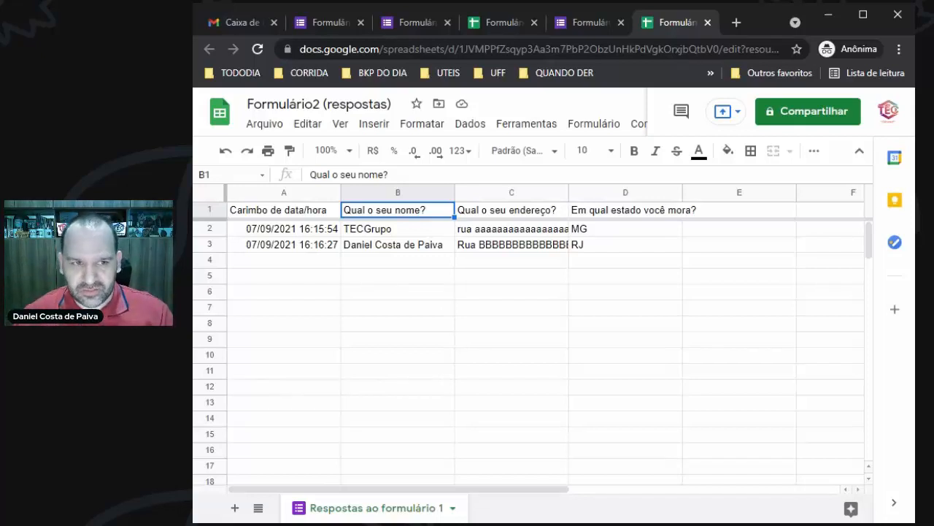
left_click(390, 235)
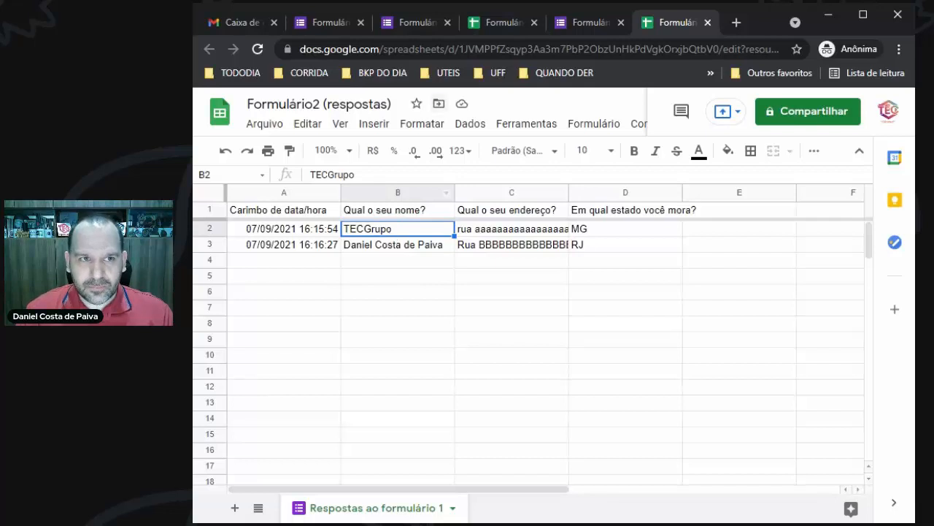
Copy the whole response table A1:D3, including its headers, from the Formulário1 (respostas) spreadsheet
left_click(495, 27)
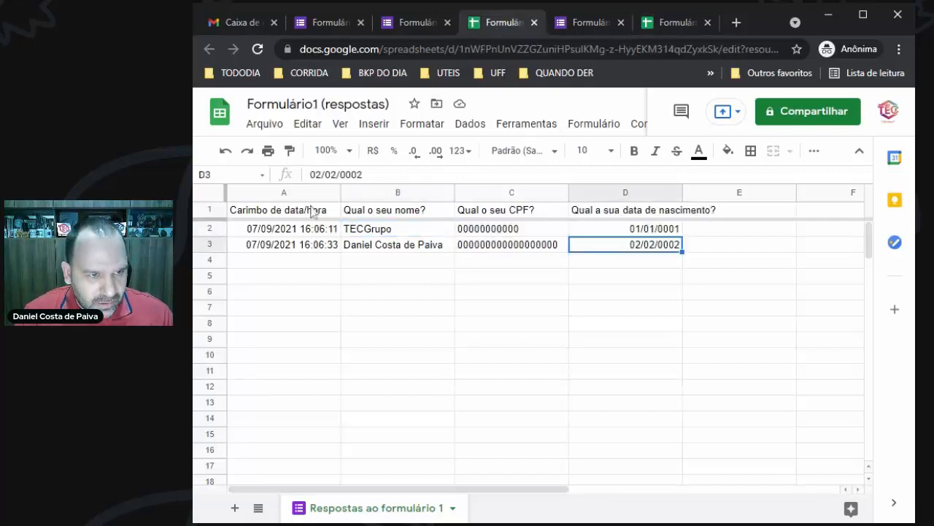
left_click_drag(309, 210, 667, 249)
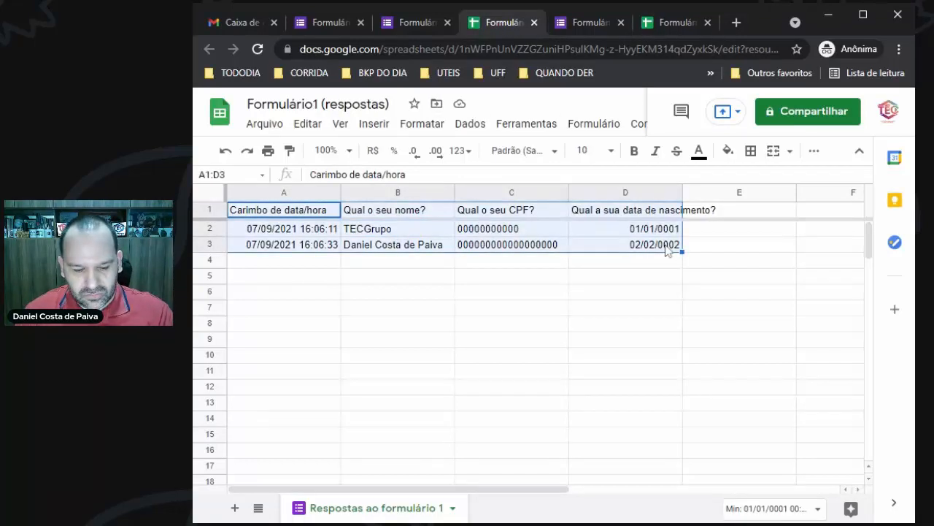
key("ctrl+c")
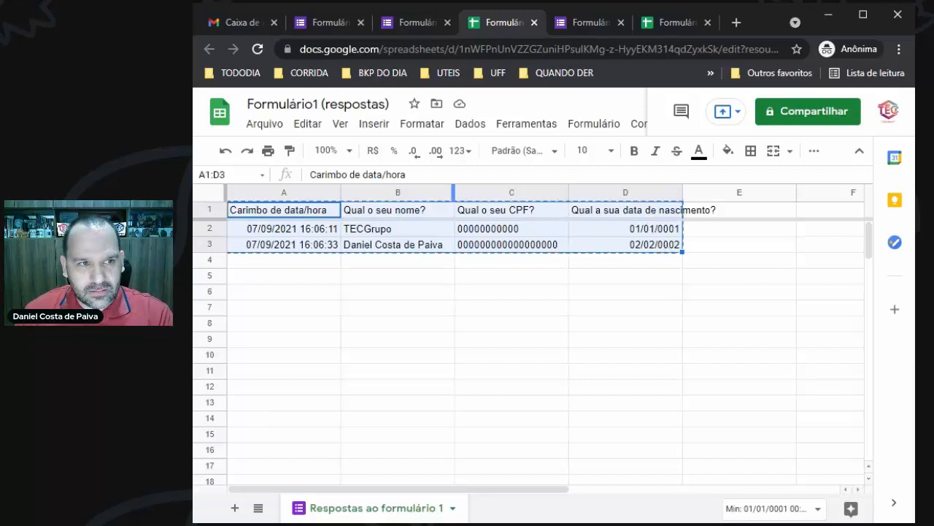
left_click(307, 123)
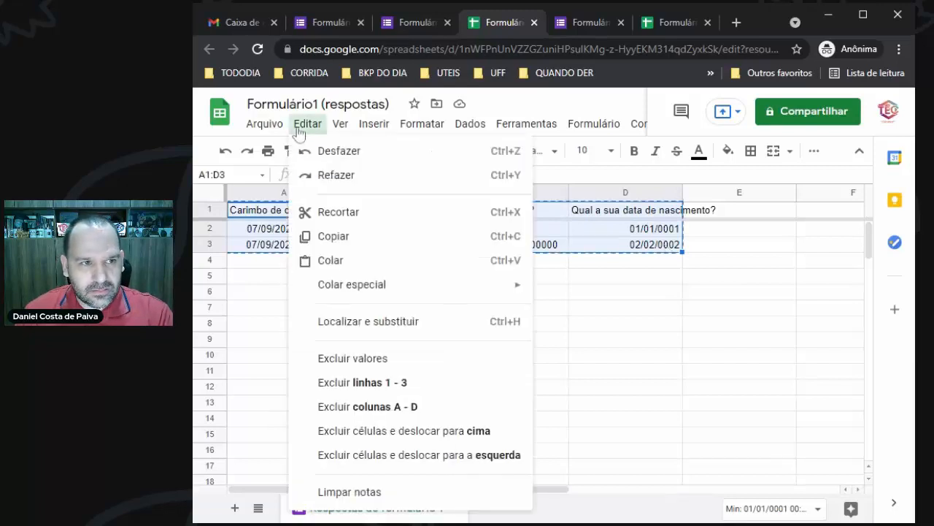
left_click(336, 238)
Paste the copied Formulário1 responses into the Formulário2 (respostas) spreadsheet starting at cell E1
left_click(675, 23)
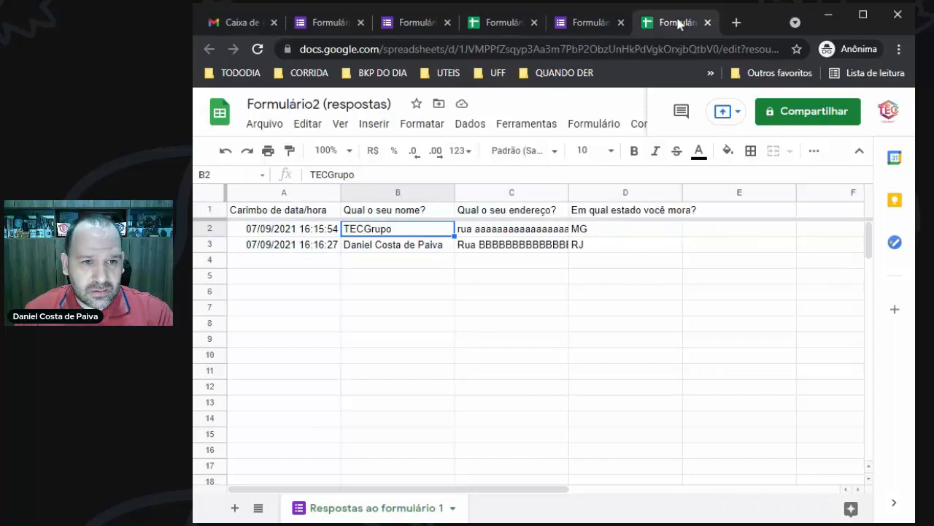
left_click(723, 211)
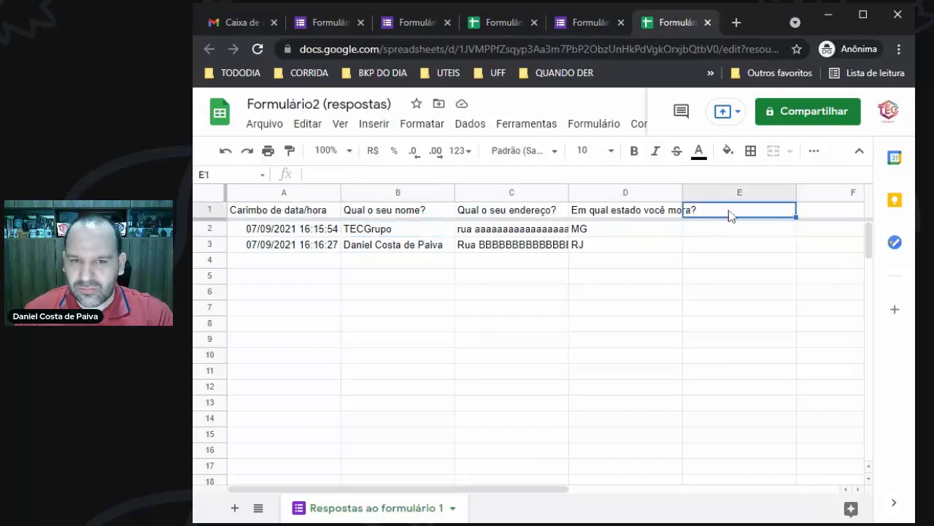
left_click(307, 123)
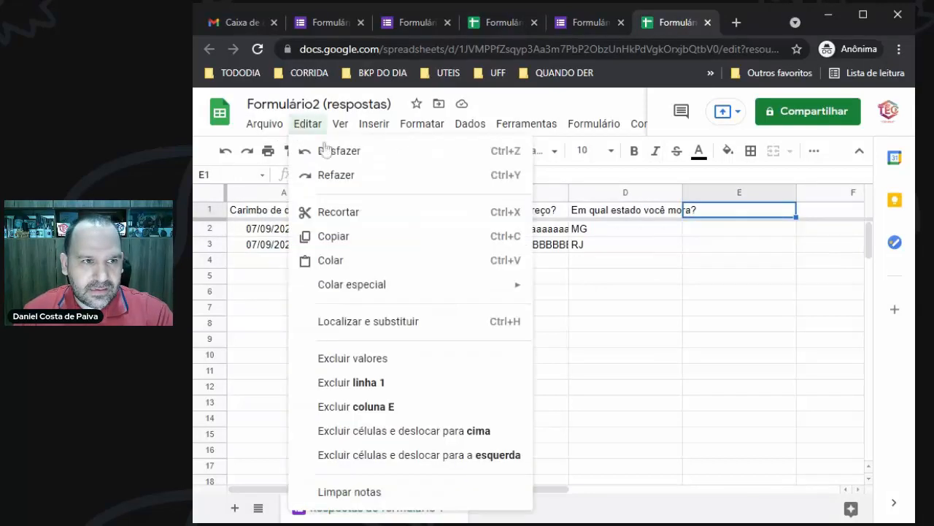
left_click(361, 260)
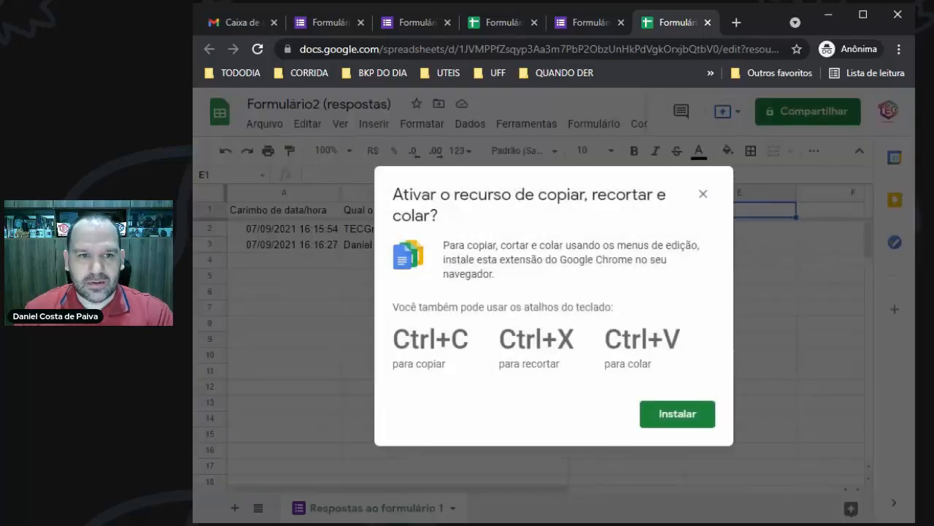
left_click(703, 194)
key("ctrl+v")
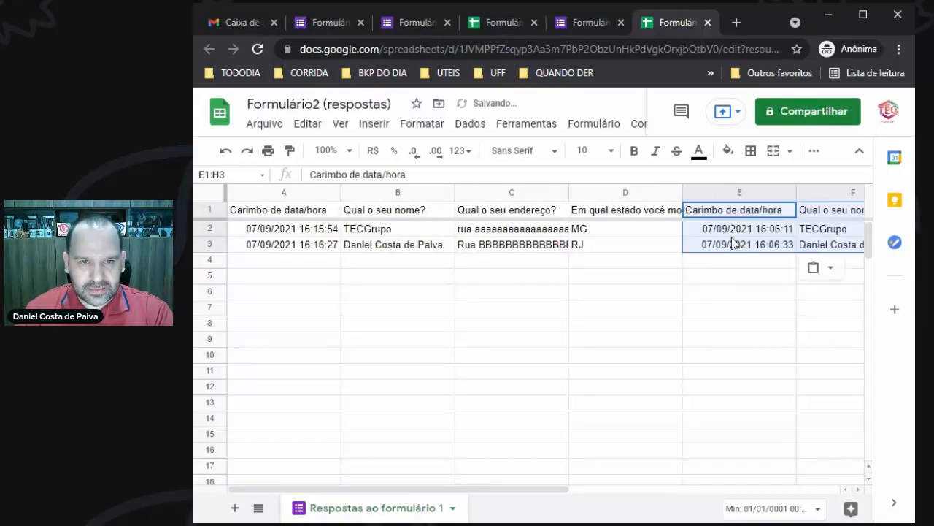
Delete the pasted timestamp column "Carimbo de data/hora" in column E
left_click(733, 243)
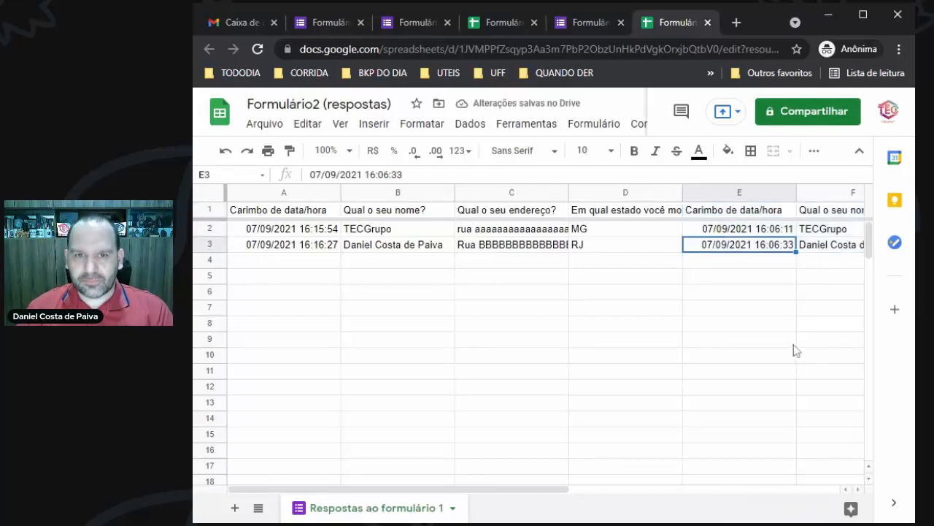
left_click(764, 261)
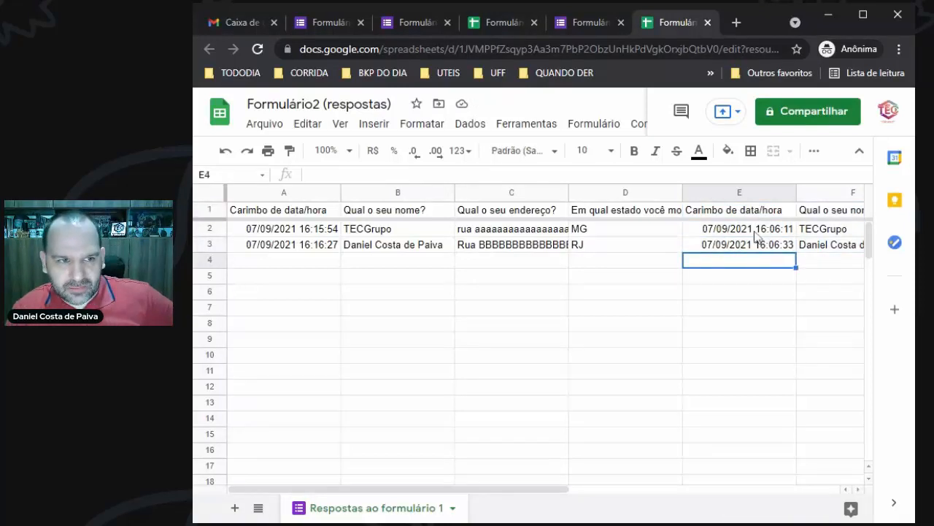
left_click(759, 232)
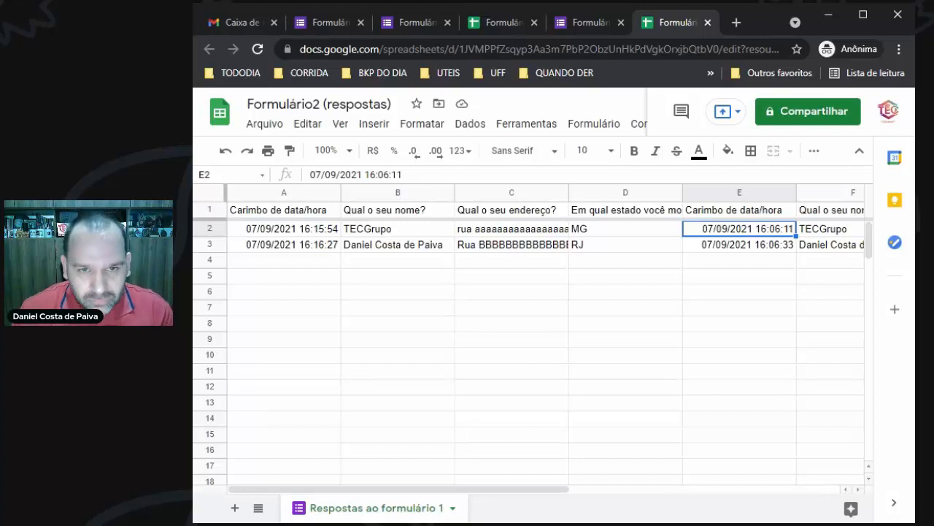
left_click(740, 193)
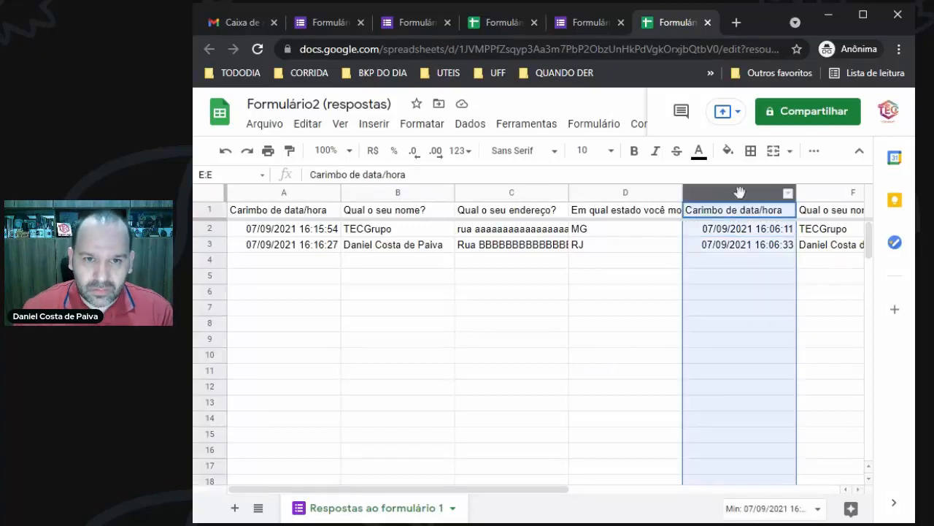
right_click(740, 192)
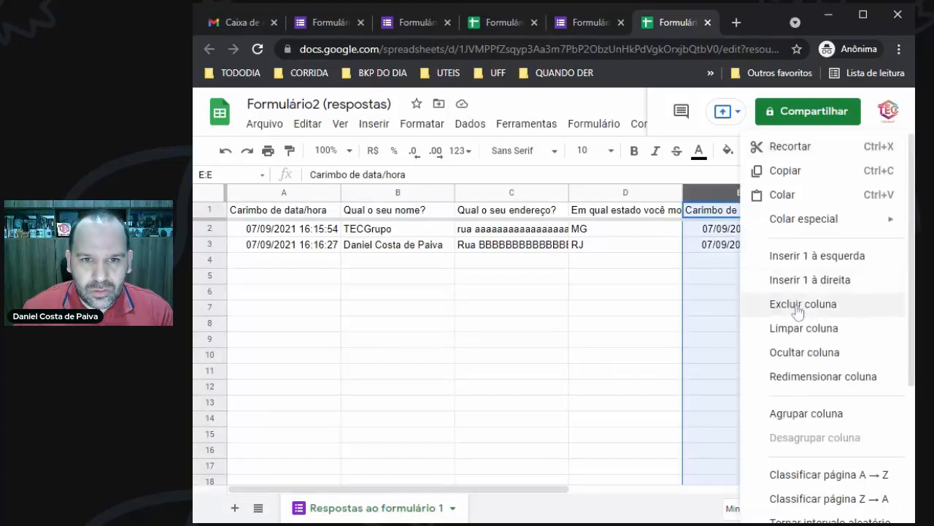
left_click(760, 296)
left_click(727, 284)
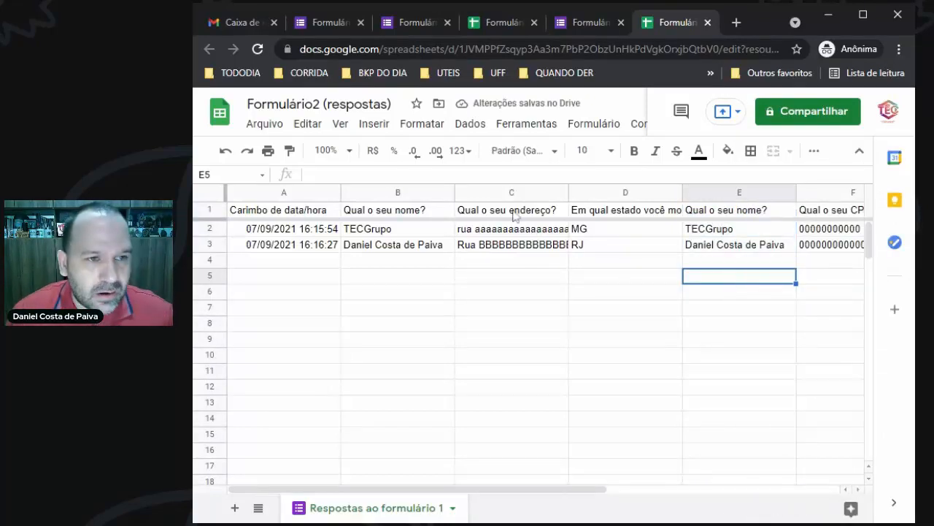
Examine the combined answers in row 2, from the timestamp and name across to the pasted Formulário1 columns
left_click(331, 228)
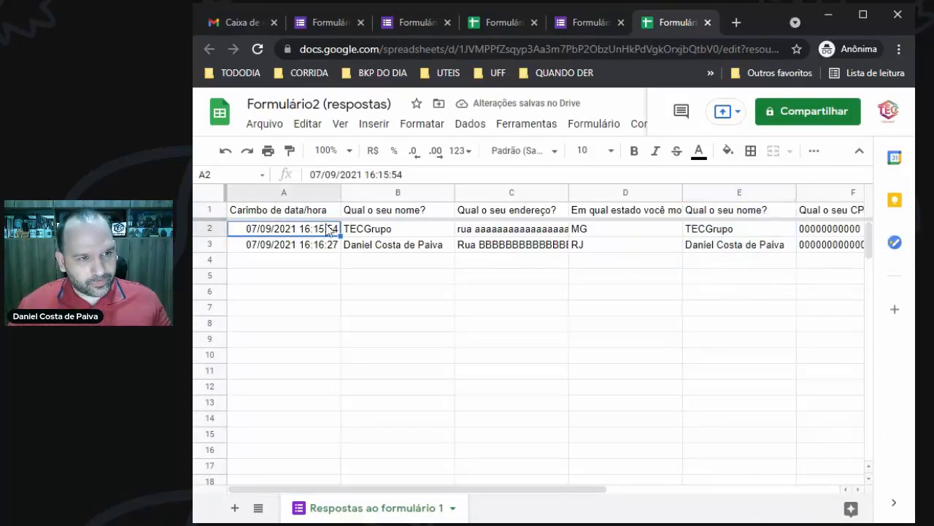
left_click(380, 233)
left_click(479, 230)
left_click(596, 233)
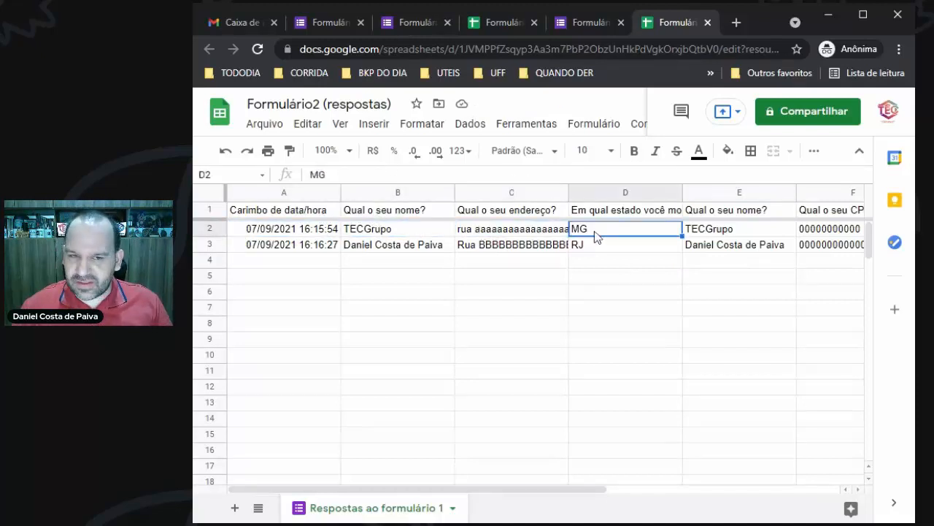
left_click(714, 233)
left_click(824, 233)
key("Right")
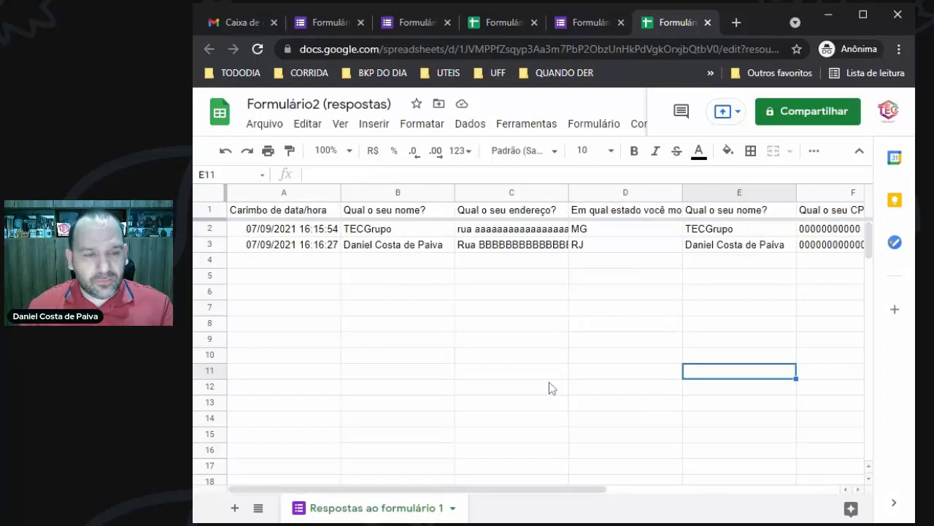
Try to move the address column C to another position in the combined table, and undo the change
left_click(527, 193)
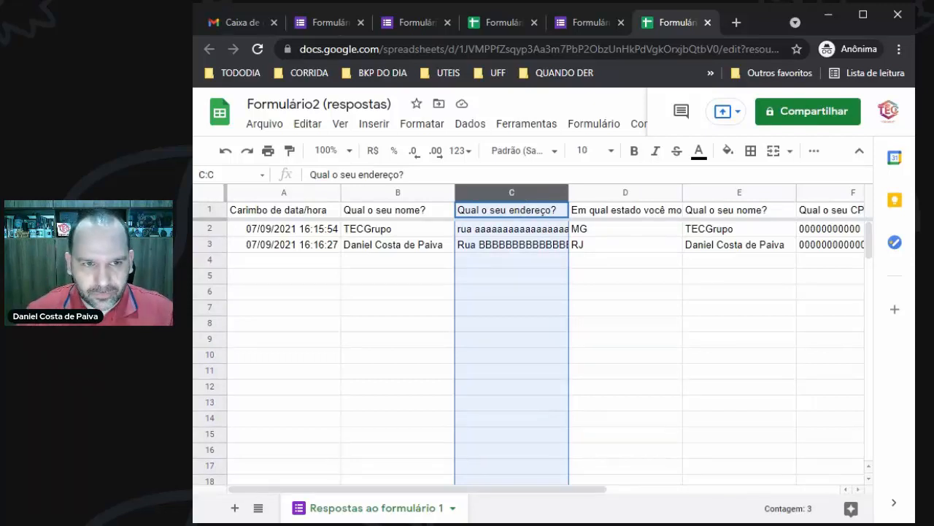
left_click_drag(527, 193, 545, 228)
key("ctrl+z")
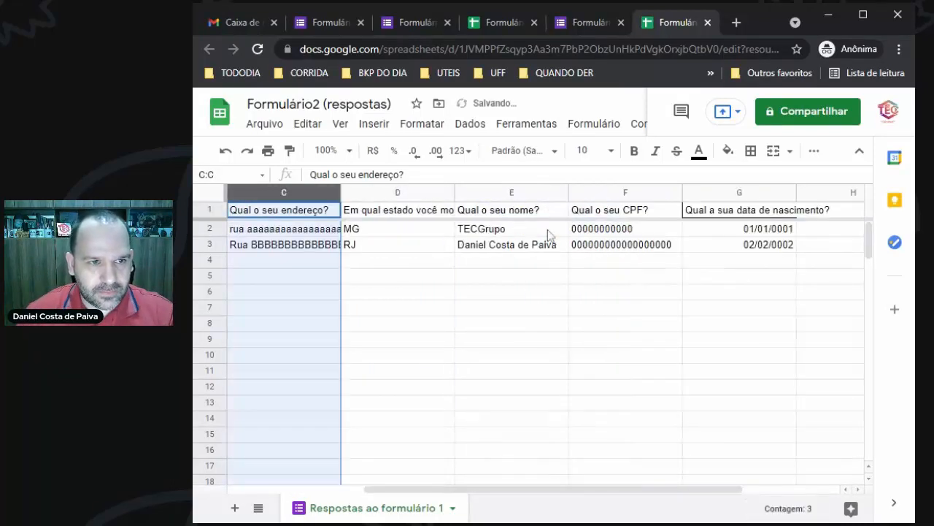
Narrow columns C and D, the address and state answers, so the two name columns sit close together
left_click(284, 193)
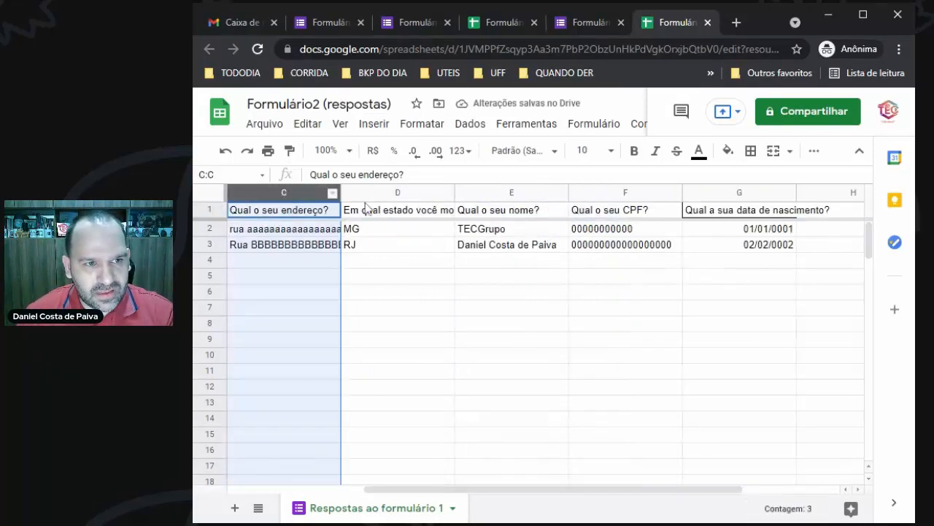
left_click_drag(565, 490, 418, 495)
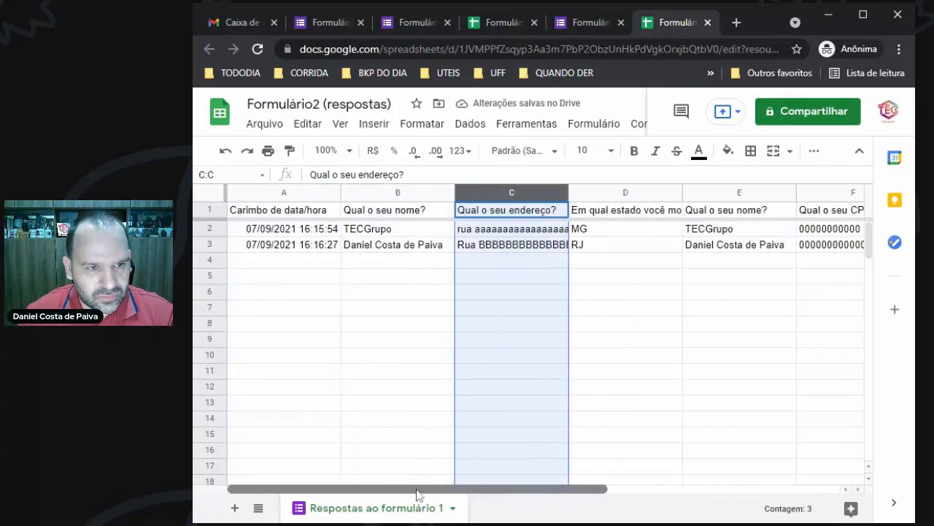
left_click(538, 374)
left_click_drag(514, 194, 594, 200)
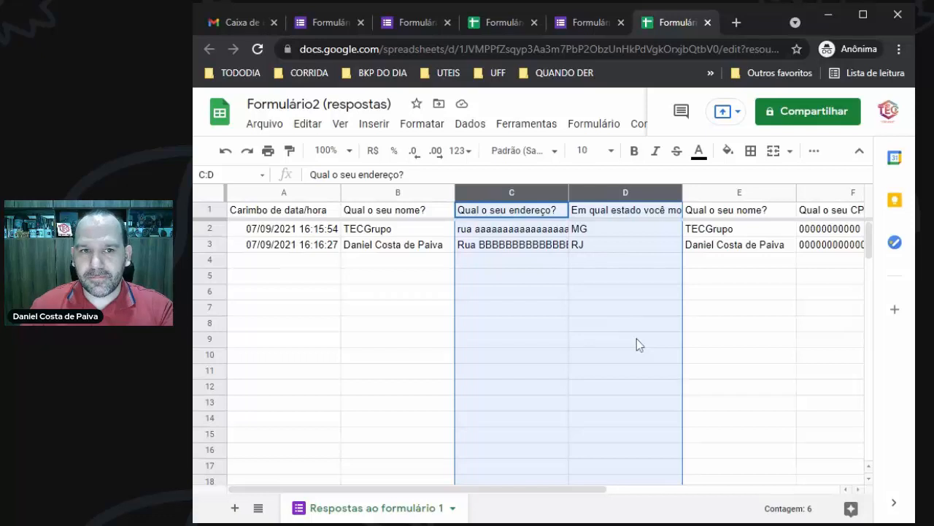
left_click_drag(565, 192, 468, 191)
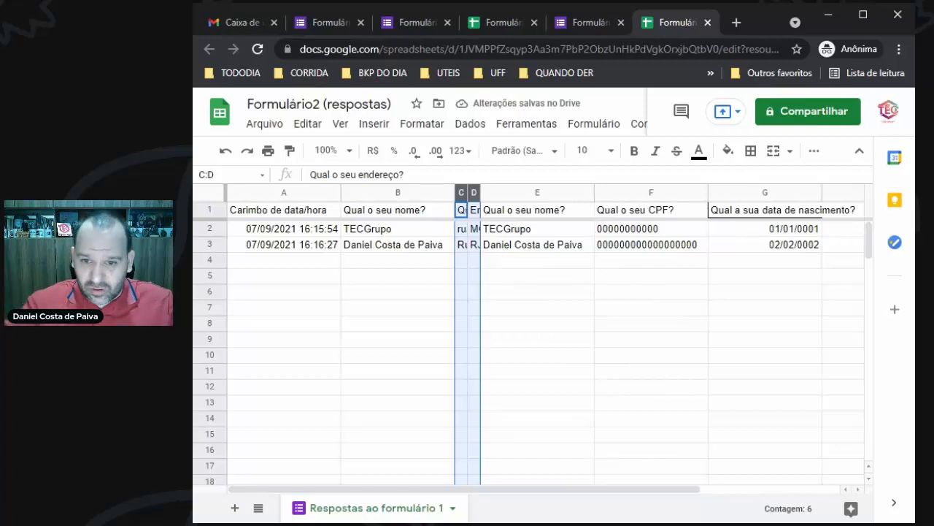
Compare the name in B2 with the pasted name in E2
left_click(503, 251)
left_click(427, 230)
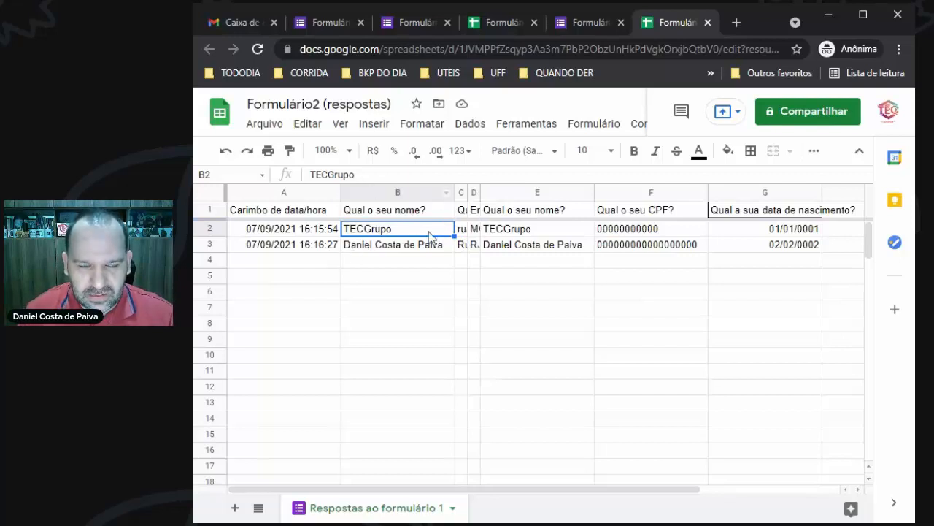
left_click(540, 233)
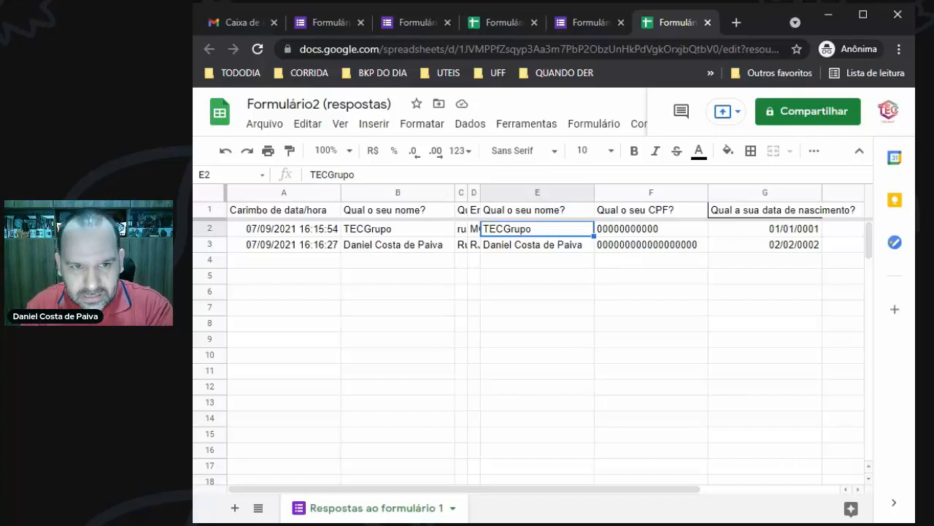
Shorten the middle surname in cell E3 of the pasted name column to its initial
left_click(519, 249)
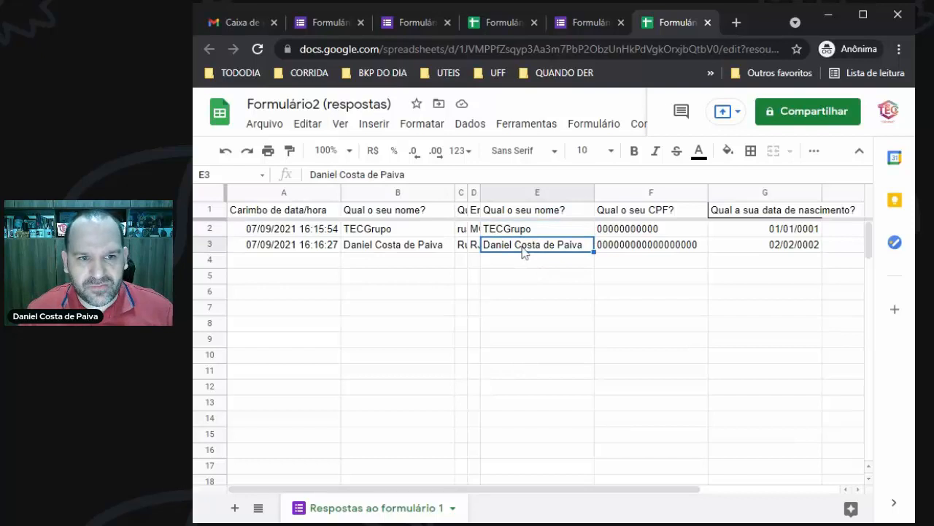
double_click(523, 251)
key("Delete")
key("Delete")
key("Delete")
key("Delete")
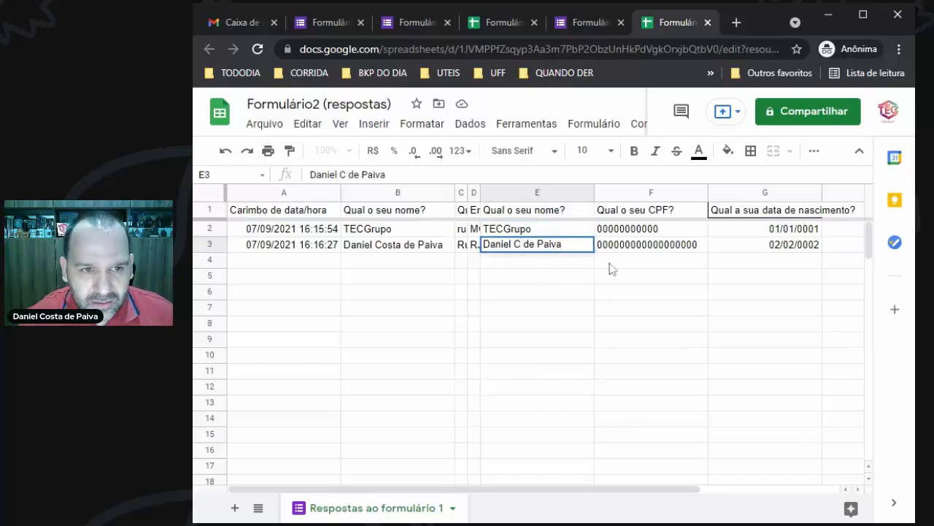
key("Return")
key("Up")
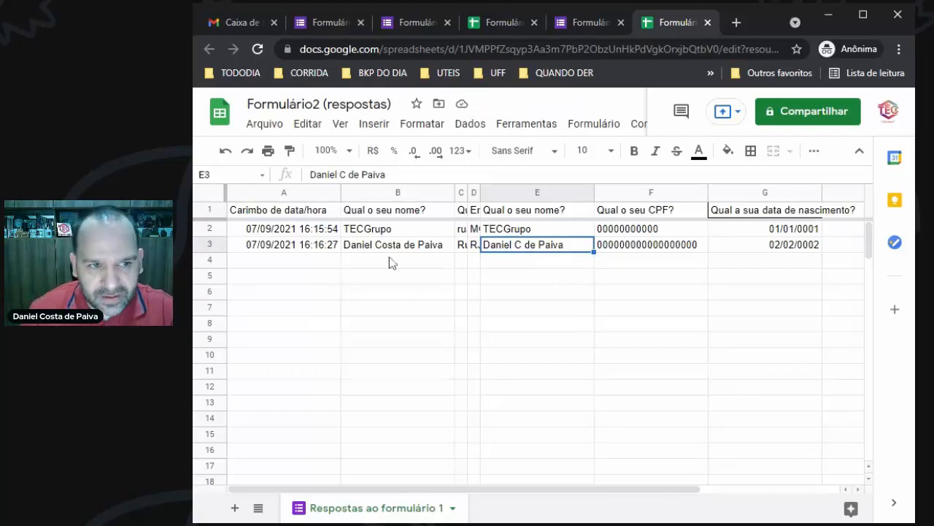
Compare the name in B3 with the one in E3, and check the address in C2 and the CPF in F2
left_click(393, 248)
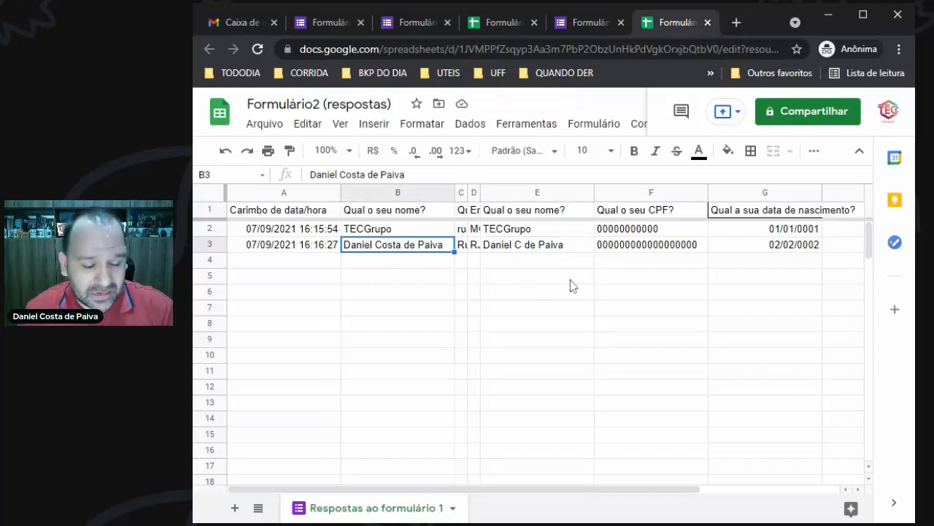
left_click(571, 323)
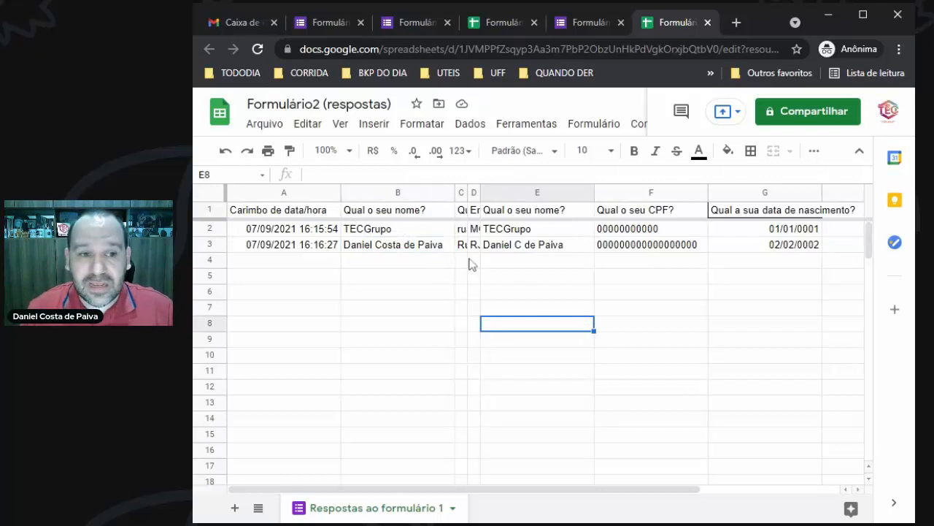
left_click(462, 229)
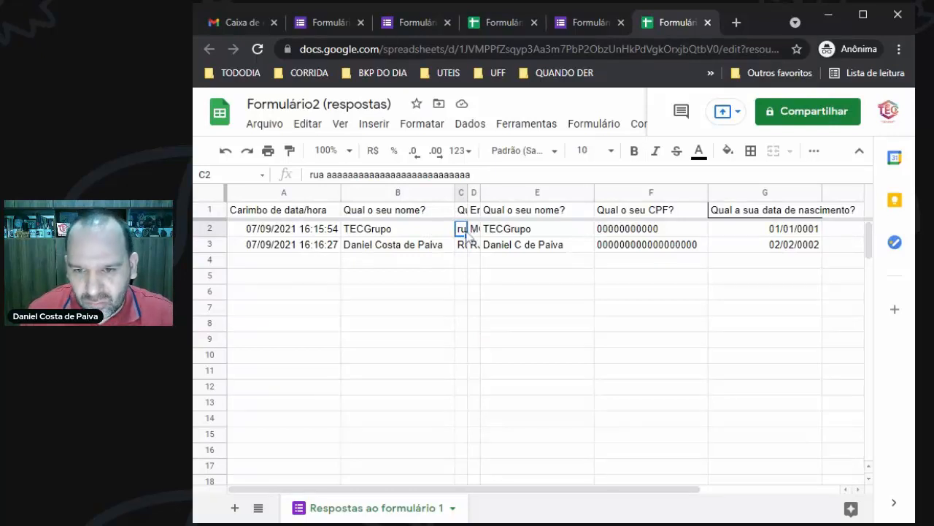
left_click(638, 231)
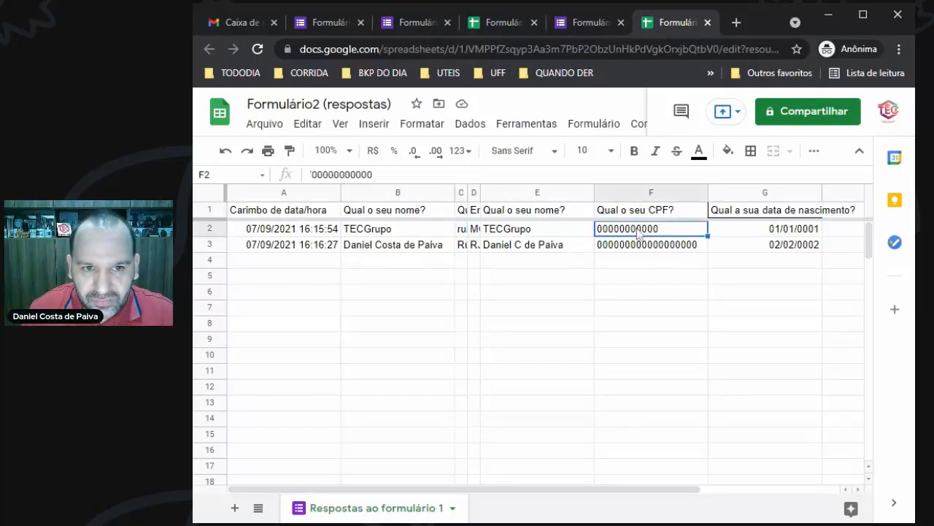
left_click(498, 193)
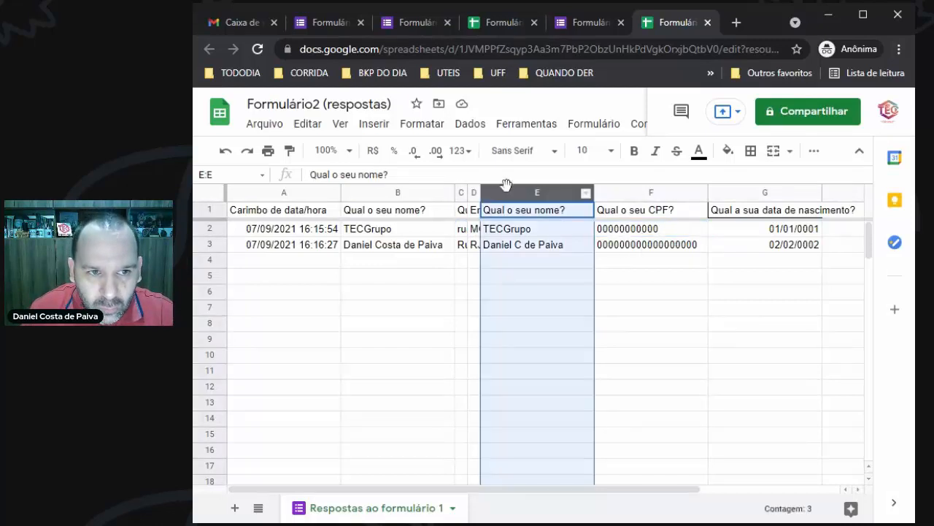
right_click(507, 190)
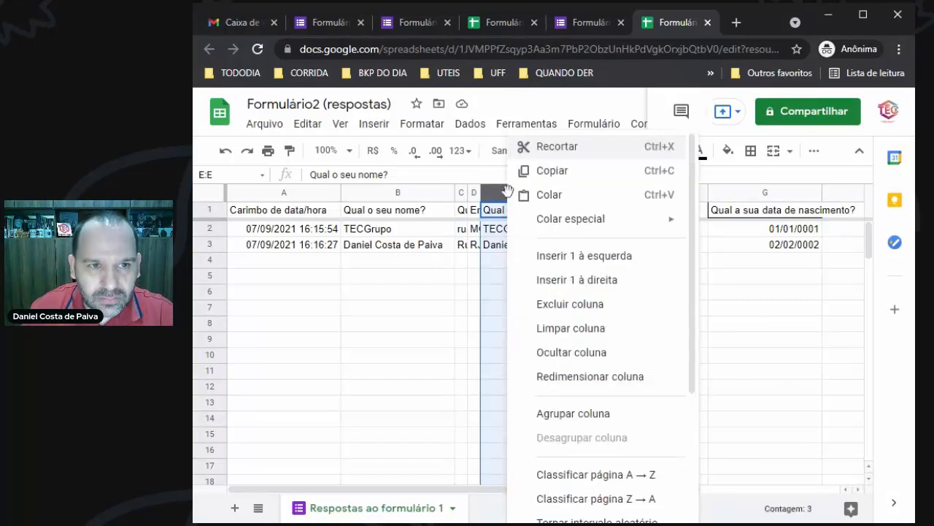
left_click(496, 262)
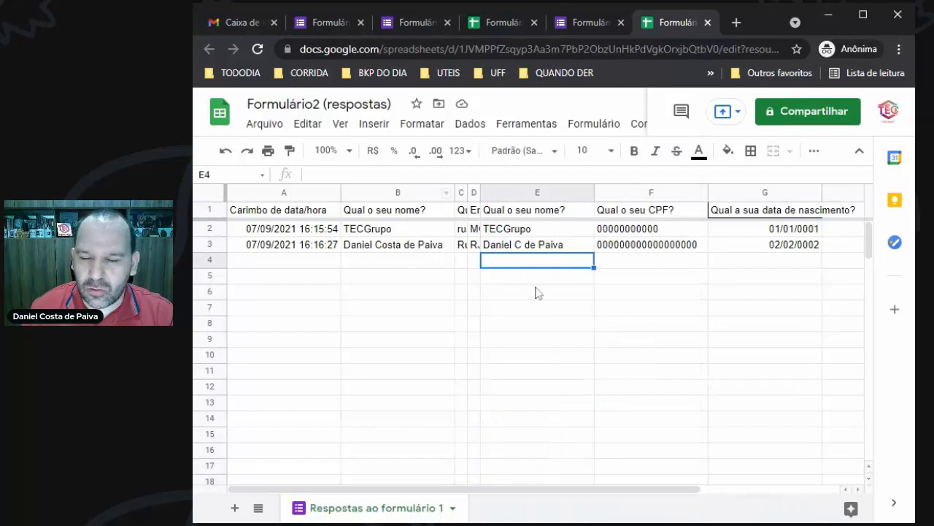
Delete the duplicate "Qual o seu nome?" column E from the combined table
right_click(520, 194)
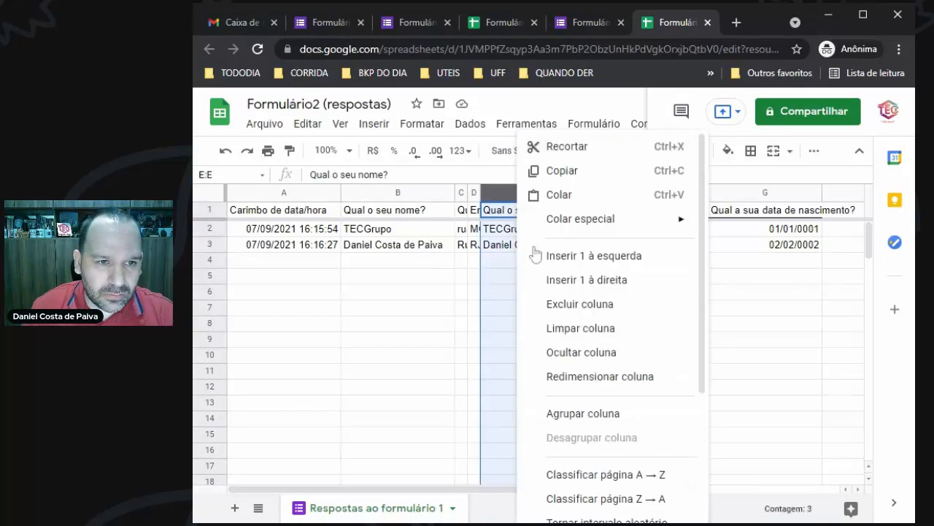
left_click(573, 305)
left_click(561, 308)
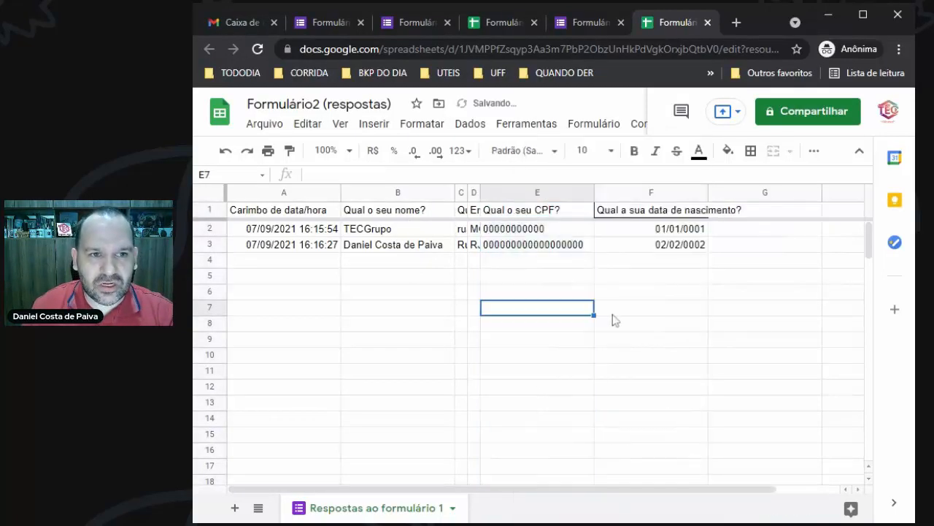
Auto-fit the widths of columns A through E to their contents
left_click(282, 193)
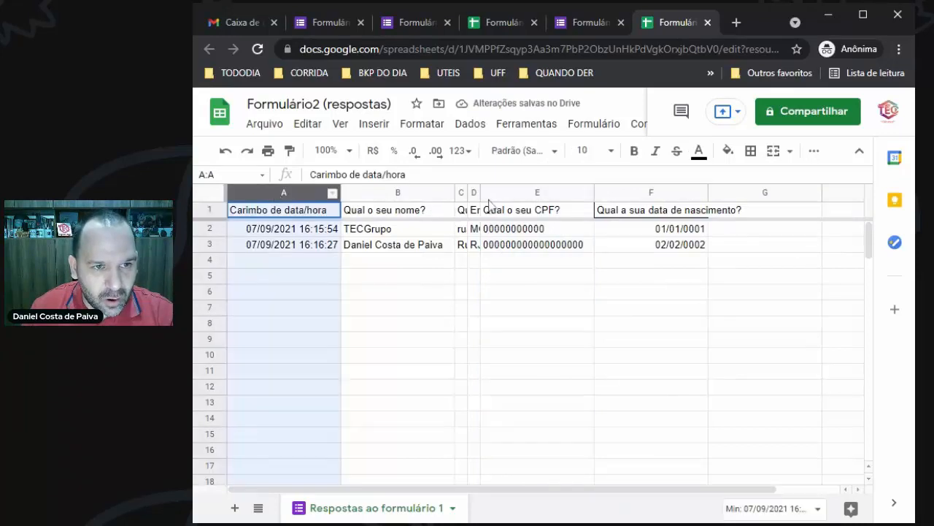
left_click(577, 192, "shift")
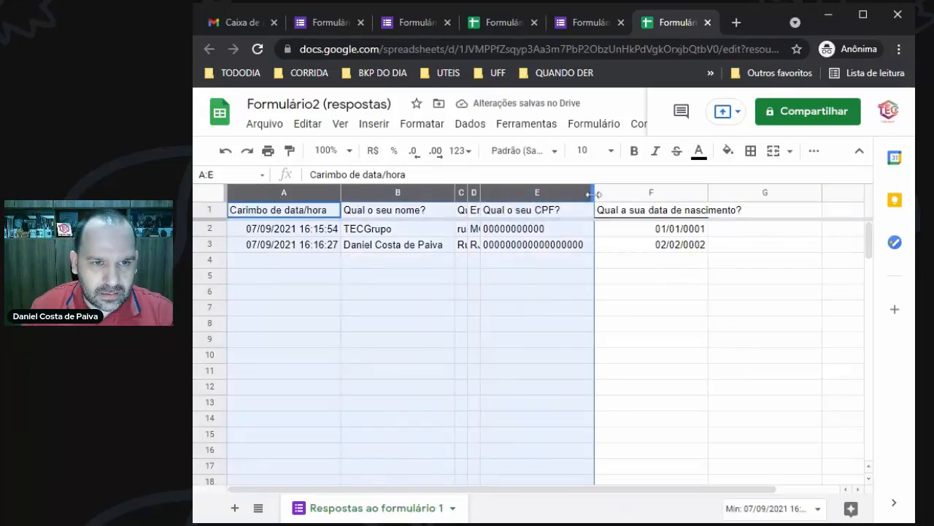
double_click(590, 194)
left_click(594, 276)
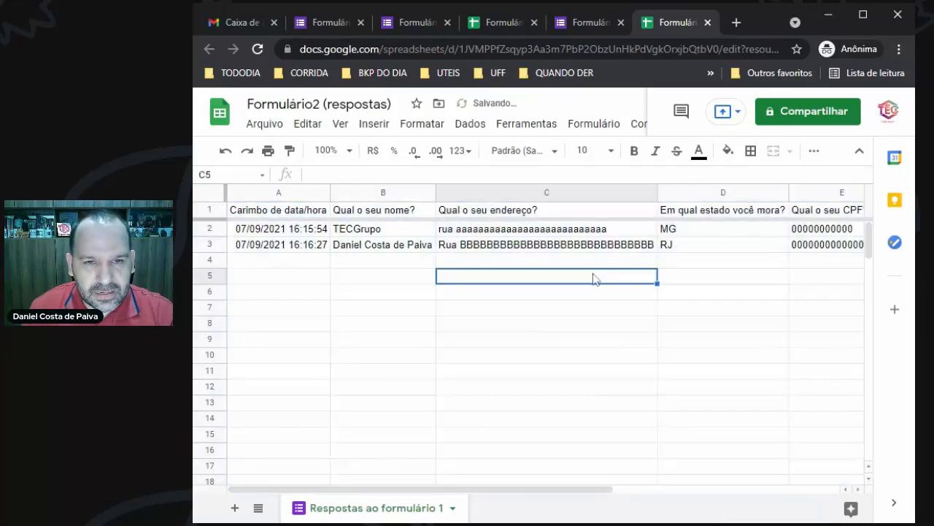
Try equal widths and auto-fit on all columns of the sheet, finishing with every column equally narrow
left_click(210, 196)
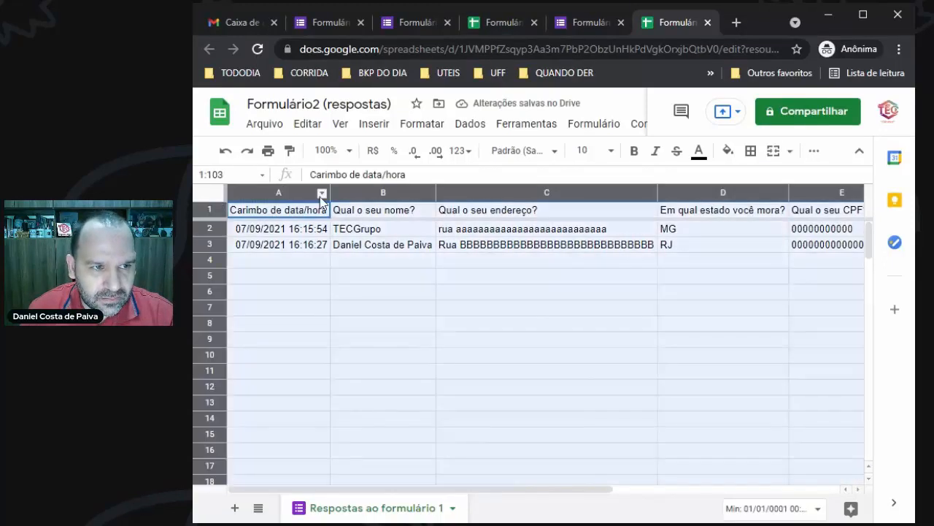
left_click_drag(329, 197, 340, 197)
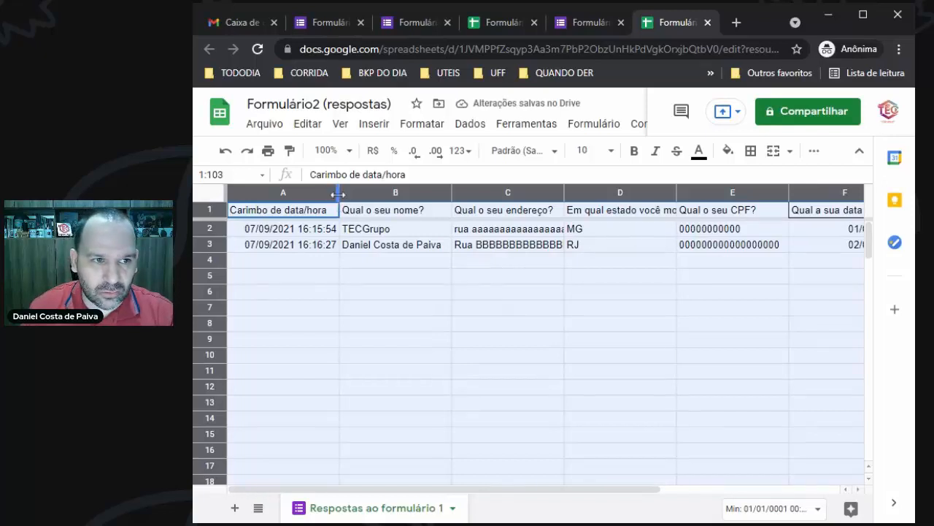
double_click(338, 196)
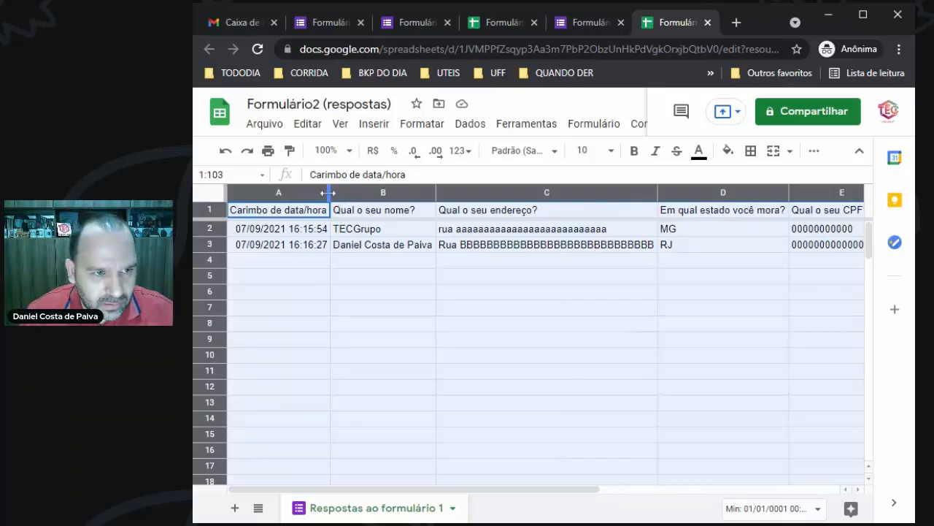
left_click_drag(437, 190, 433, 189)
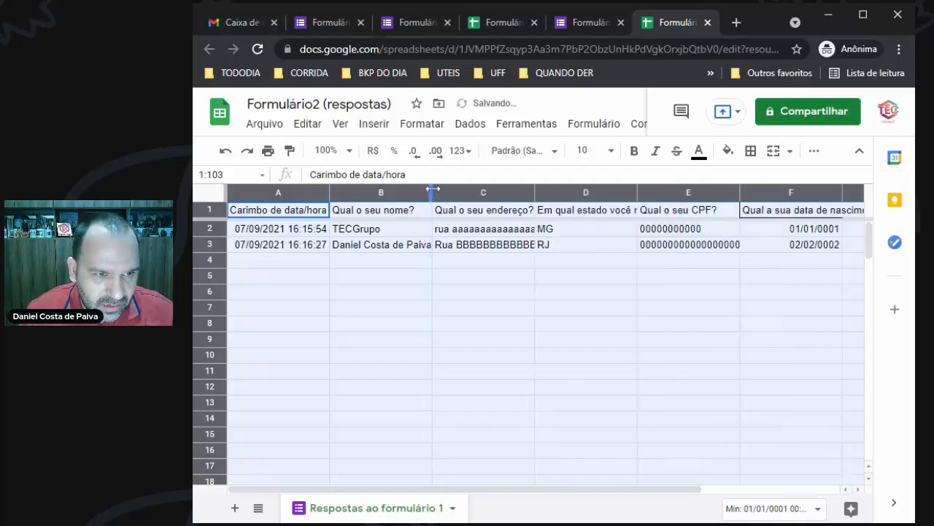
left_click(525, 276)
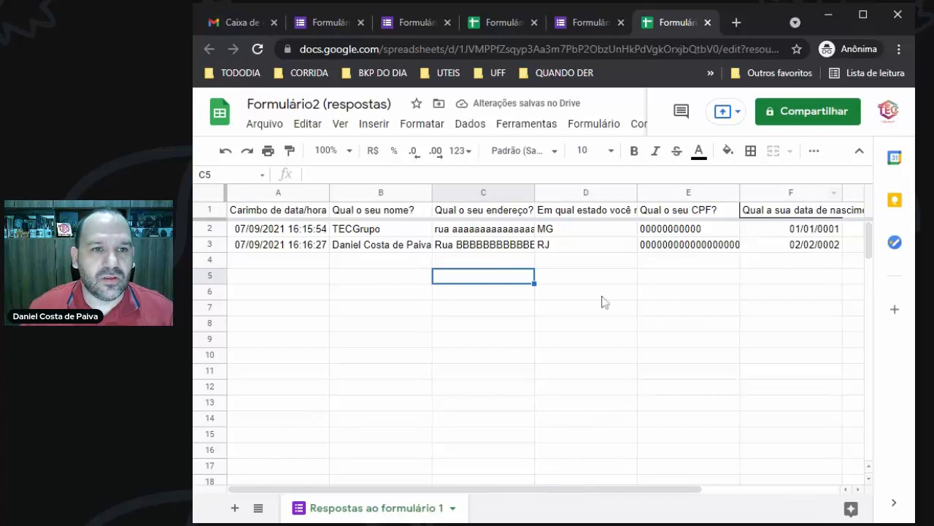
Examine the combined table's headers in row 1, from the name column across to the birth date column and its first answer
left_click(396, 261)
left_click(385, 213)
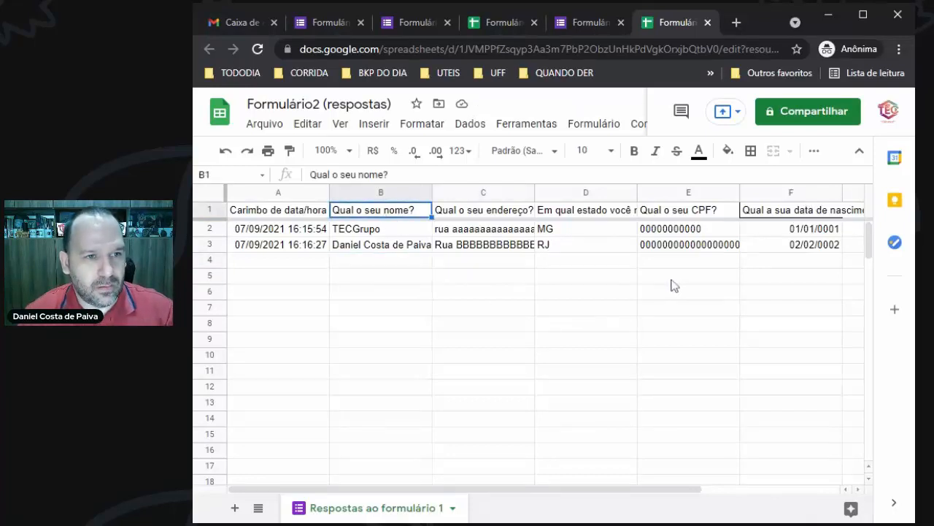
key("Right")
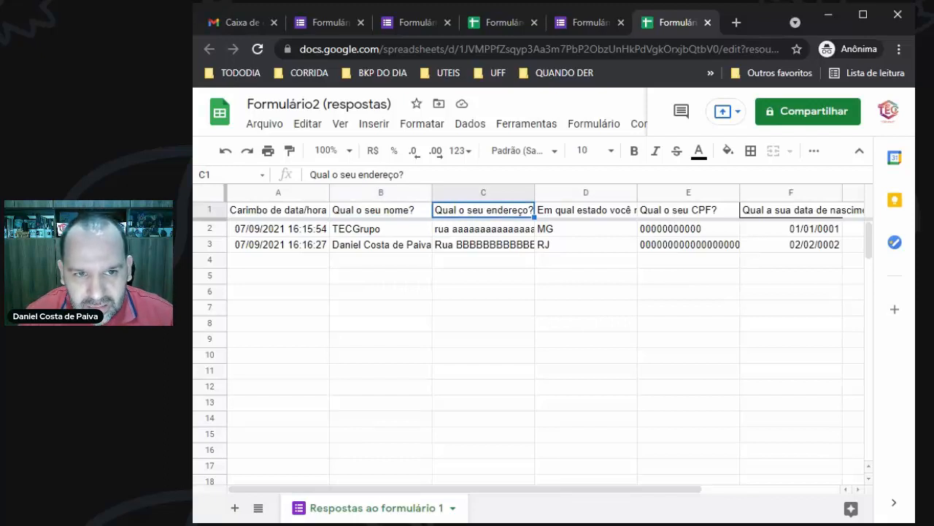
key("Right")
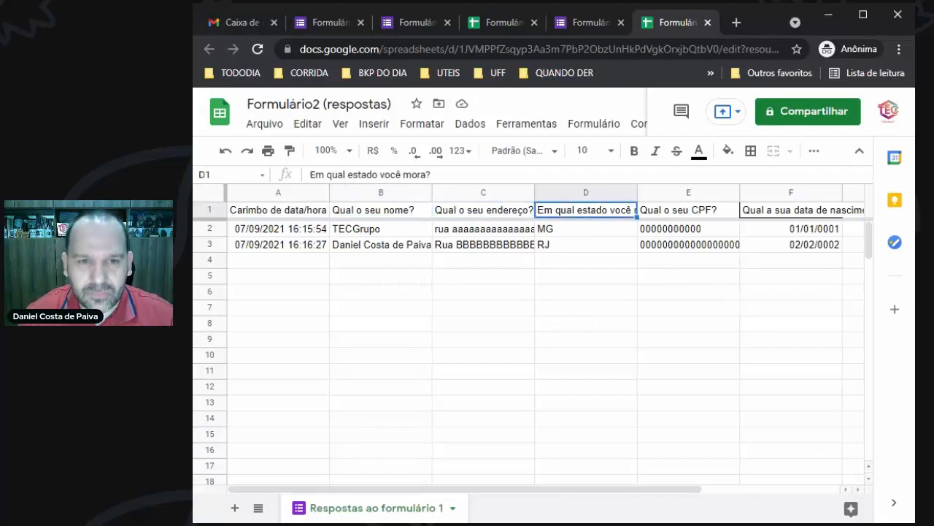
key("Right")
key("Right")
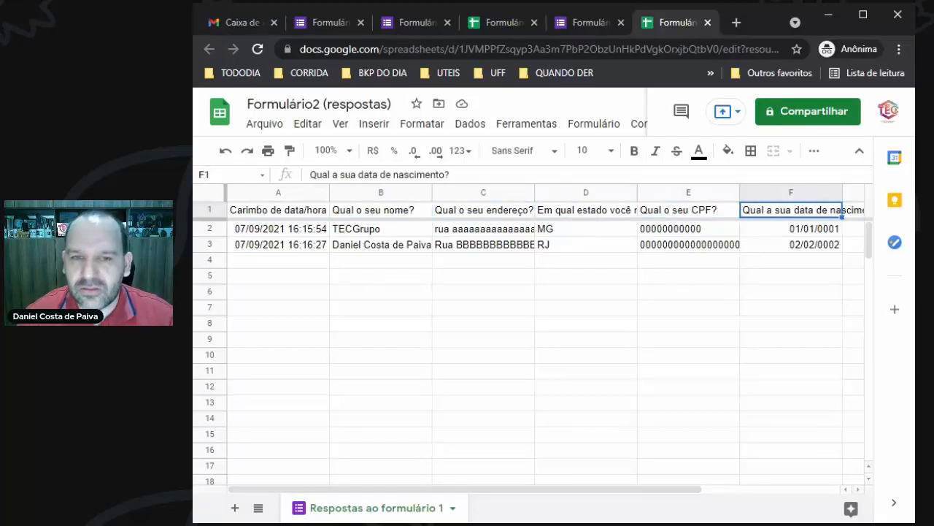
key("Down")
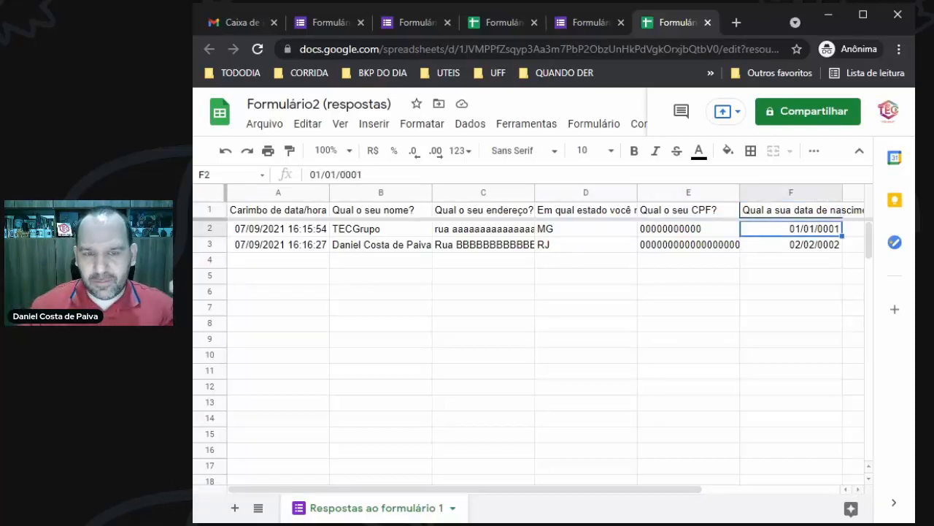
left_click(674, 284)
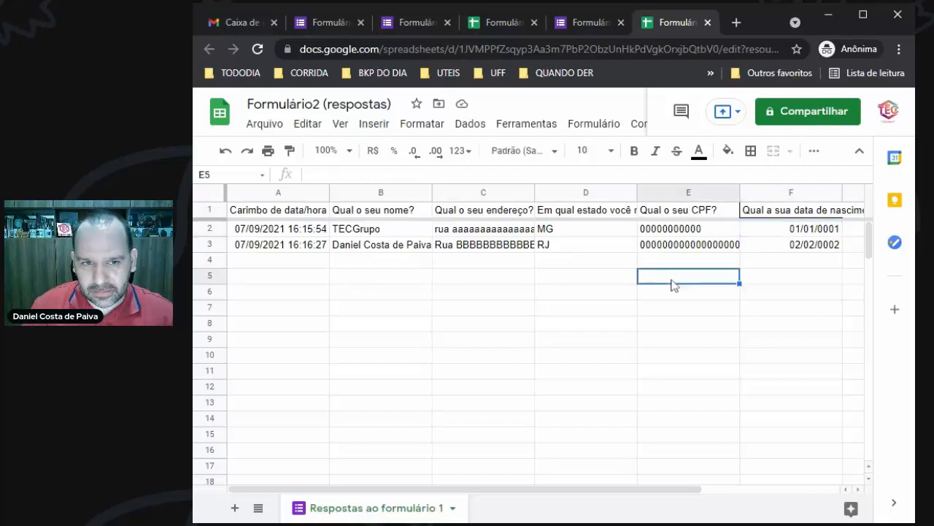
left_click(684, 371)
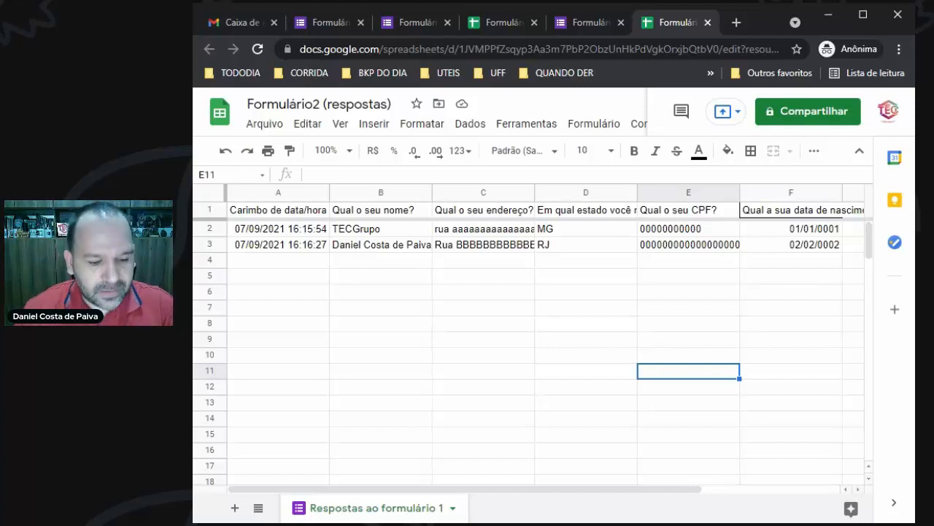
Auto-fit all columns of the sheet to their contents, undoing and redoing the width change once
left_click(209, 193)
double_click(330, 193)
key("ctrl+z")
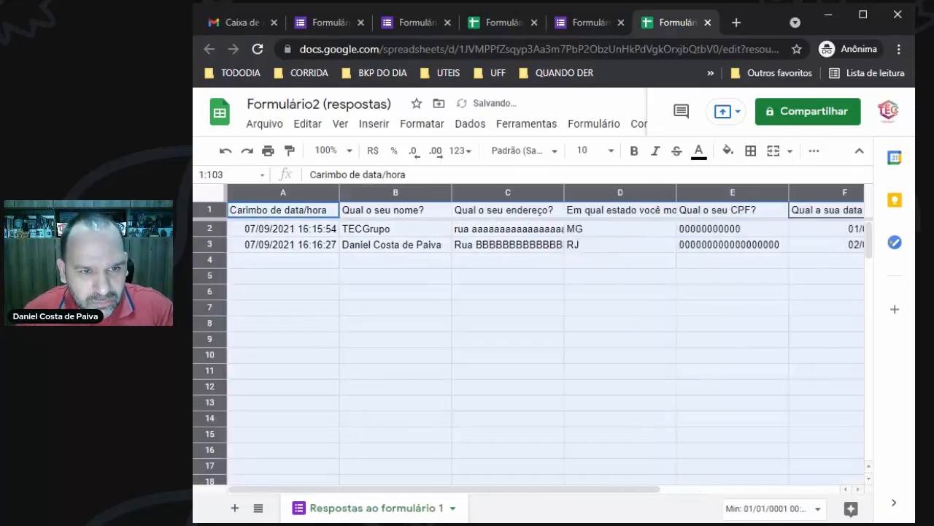
key("ctrl+y")
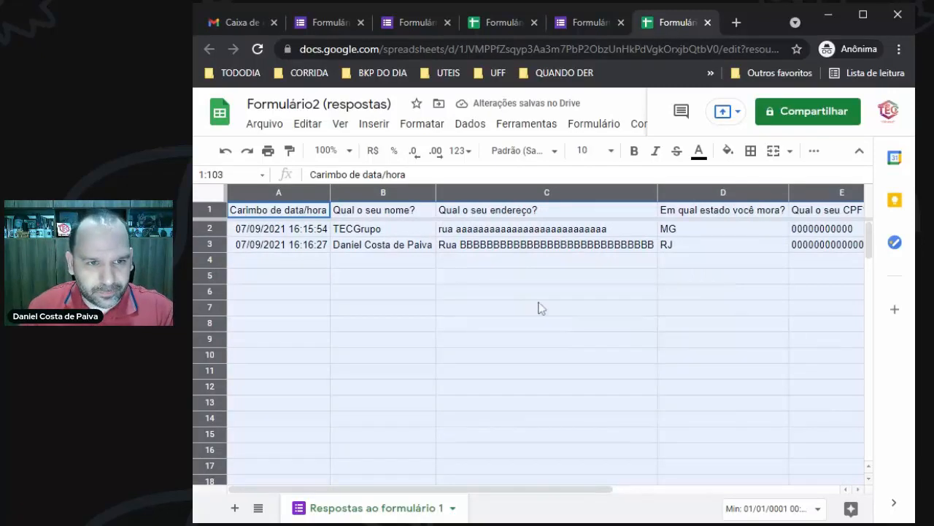
Undo the auto-fit of all columns and the deletion of the second "Qual o seu nome?" column
key("ctrl+z")
key("ctrl+z")
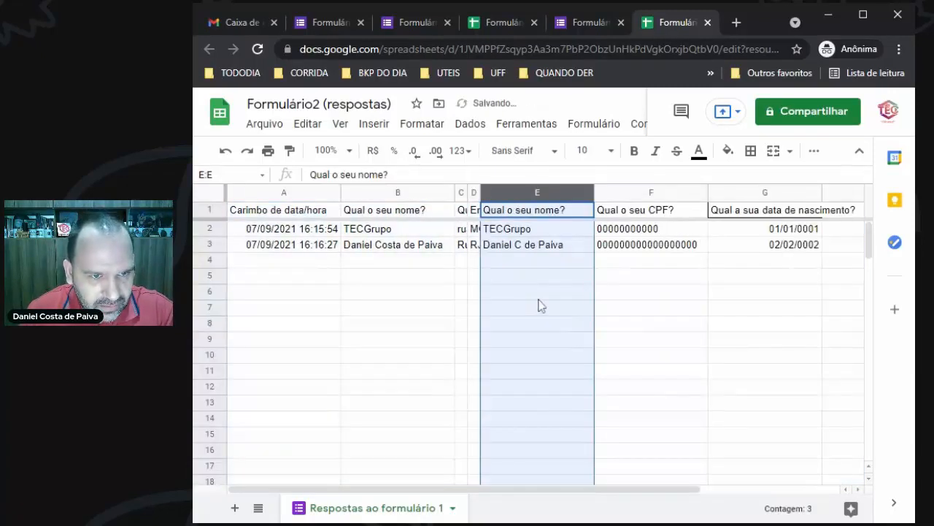
left_click(543, 318)
left_click(371, 277)
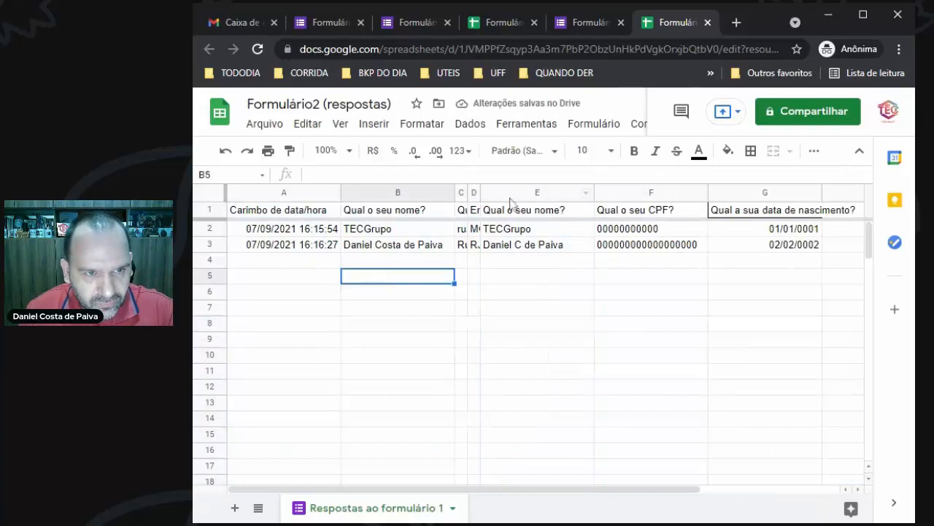
left_click(521, 293)
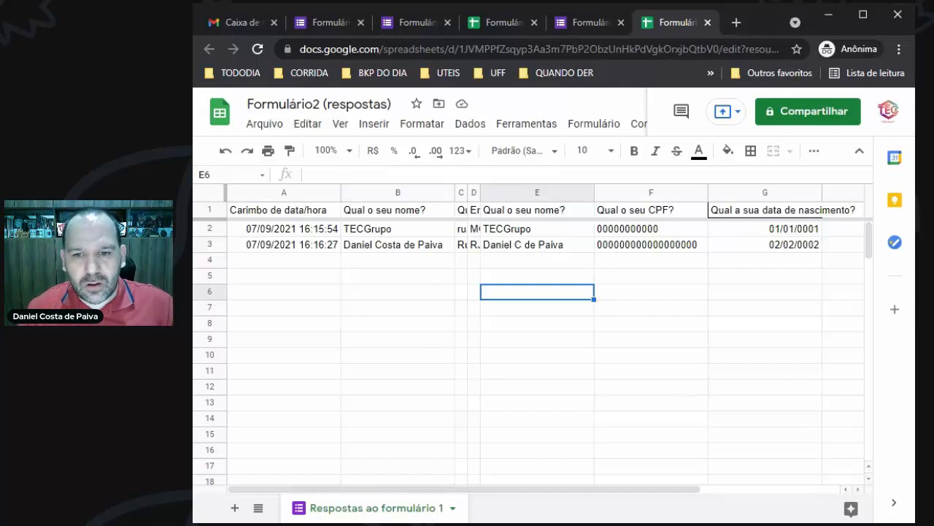
Compare the answers in row 3 of the two "Qual o seu nome?" columns
left_click(516, 248)
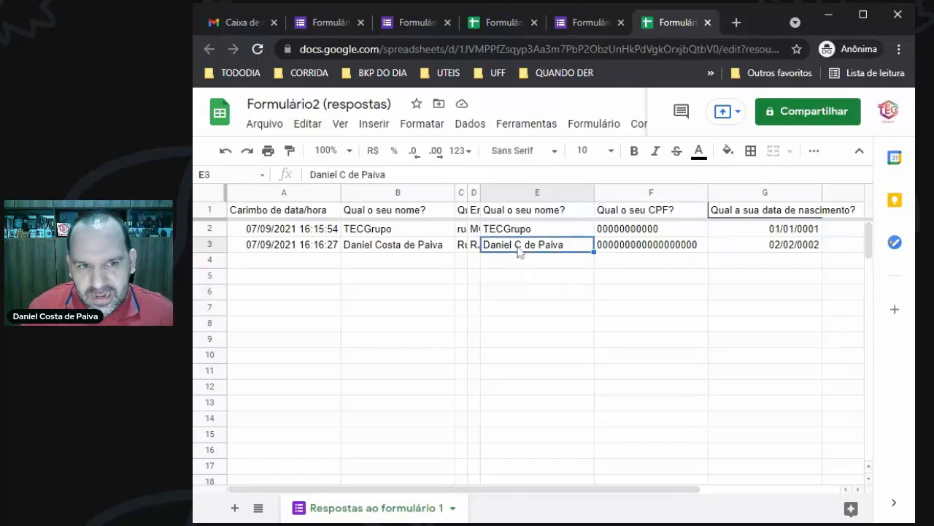
triple_click(519, 249)
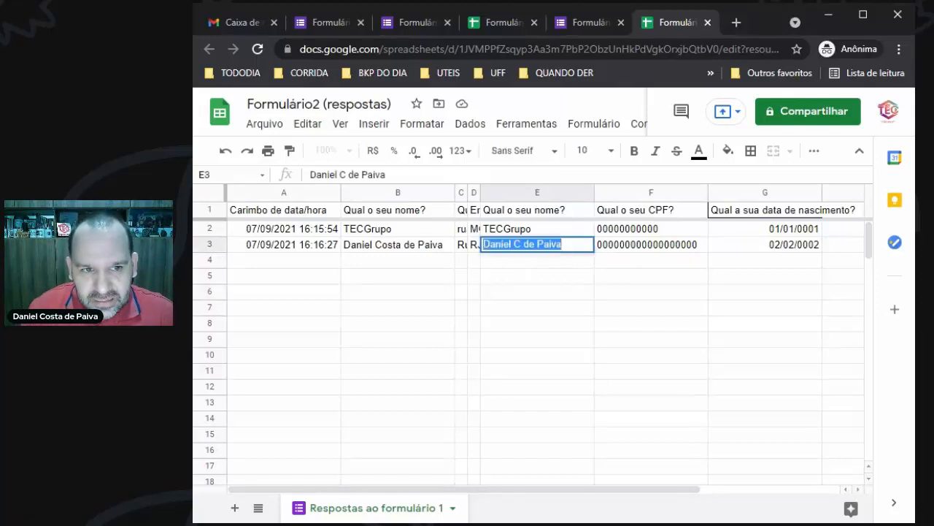
left_click(613, 326)
left_click(393, 248)
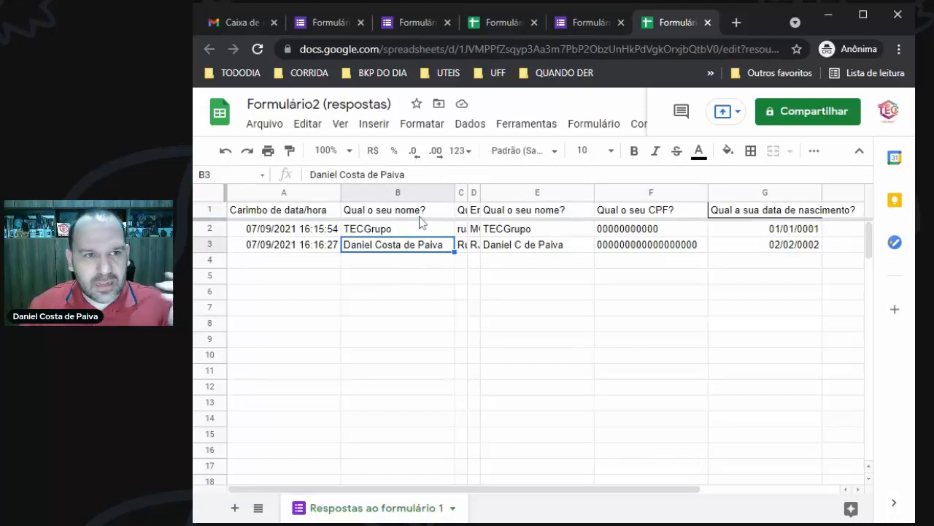
Insert a column before the first "Qual o seu nome?" column and give it the header VALIDAÇÃO
left_click(400, 192)
right_click(400, 192)
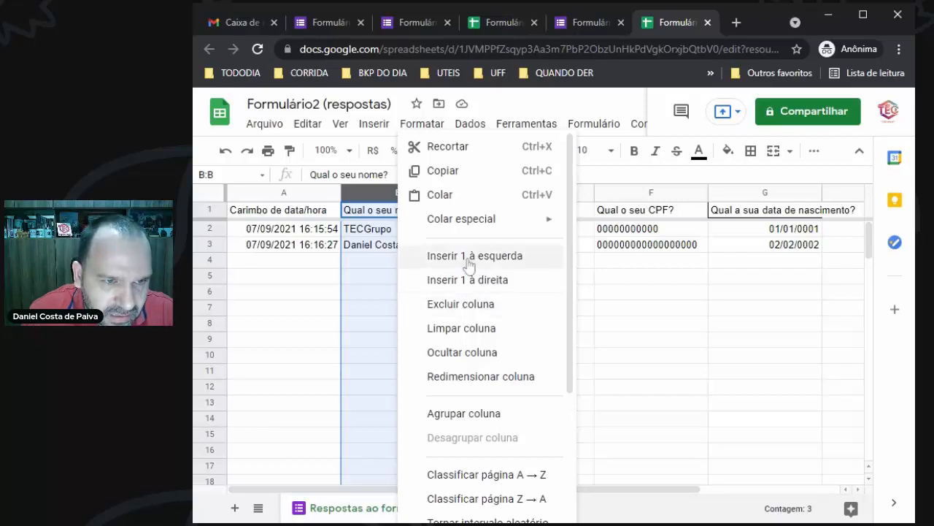
left_click(469, 258)
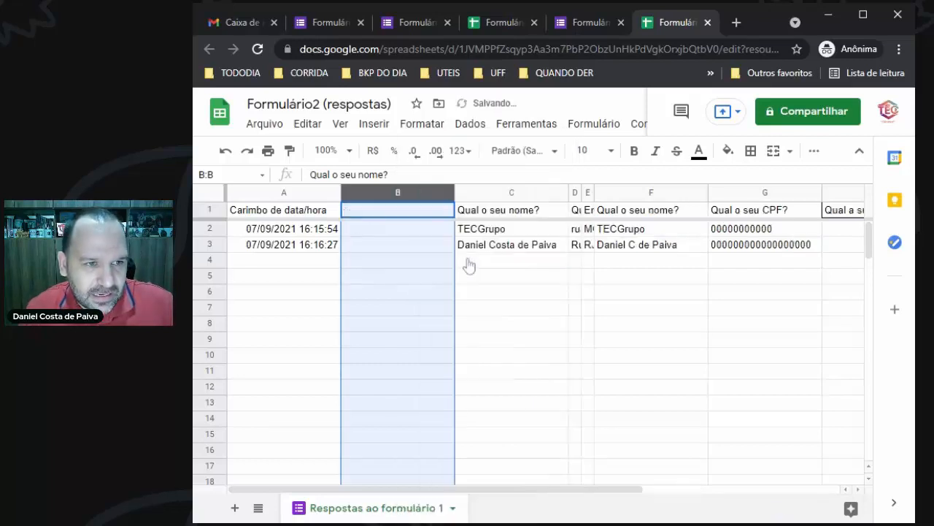
left_click(432, 214)
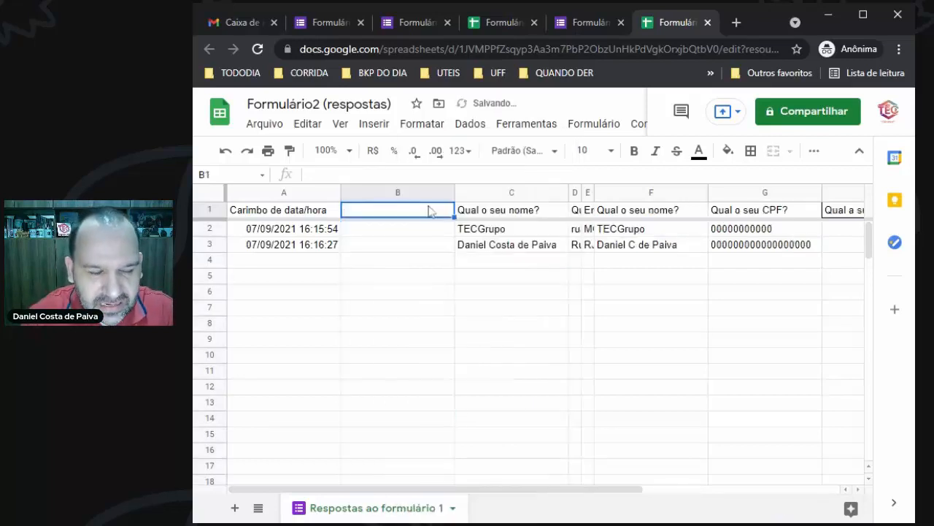
type("VALIDAÇÃ")
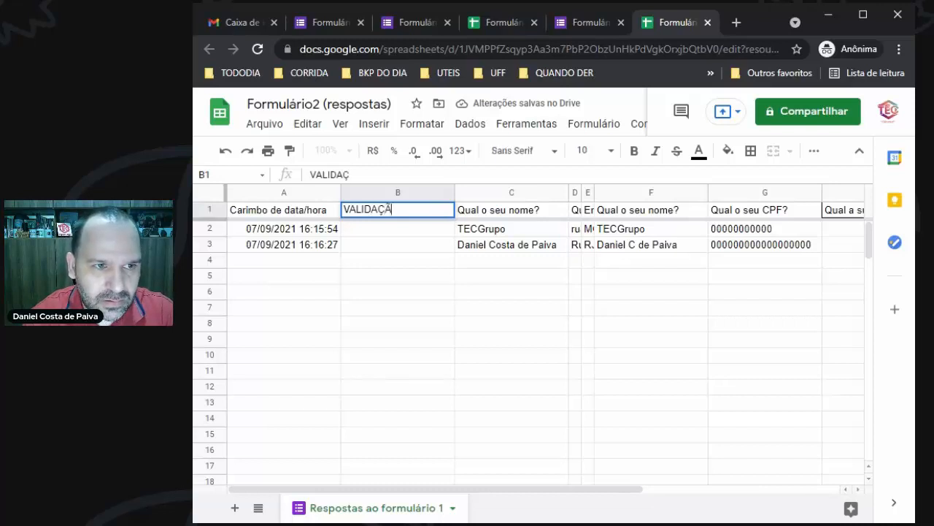
type("O")
key("Return")
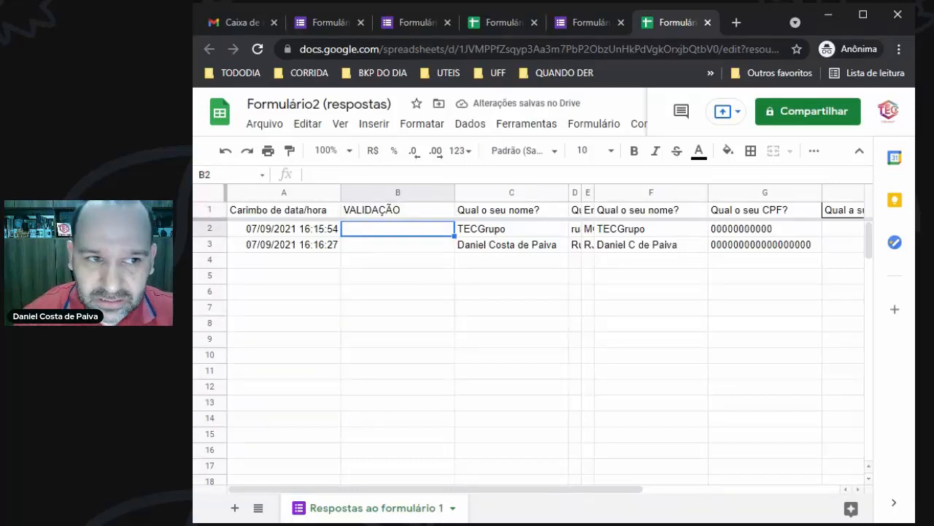
Enter the formula =SE(C2=F2;"OK";"Diferente") in B2 to compare the two name answers
type("=se(")
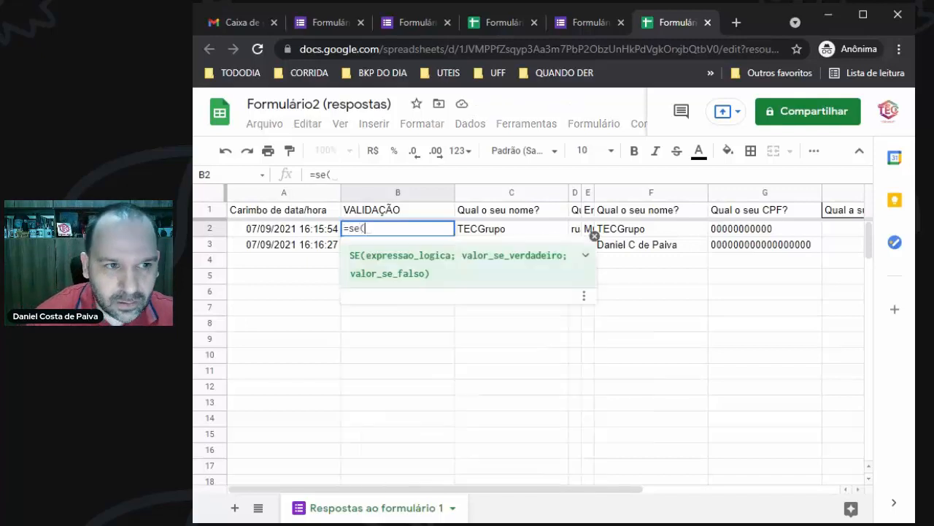
left_click(495, 231)
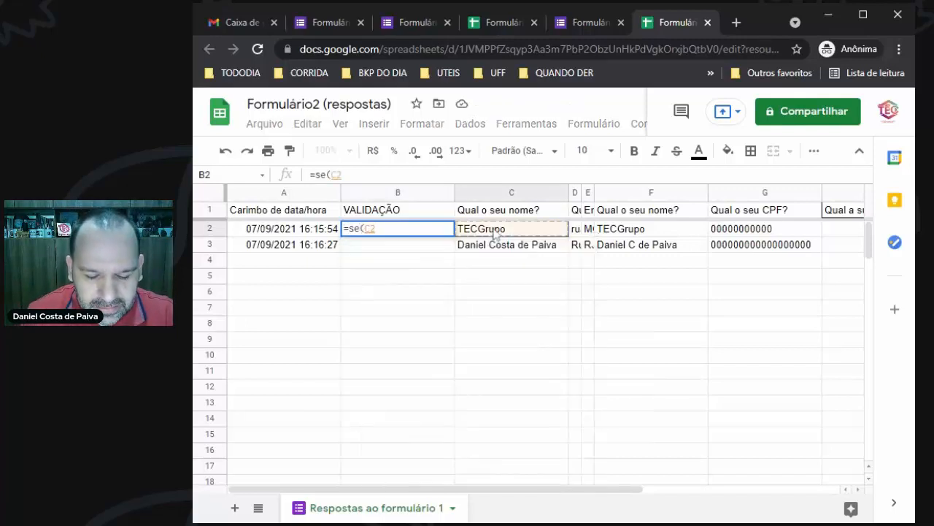
type("=")
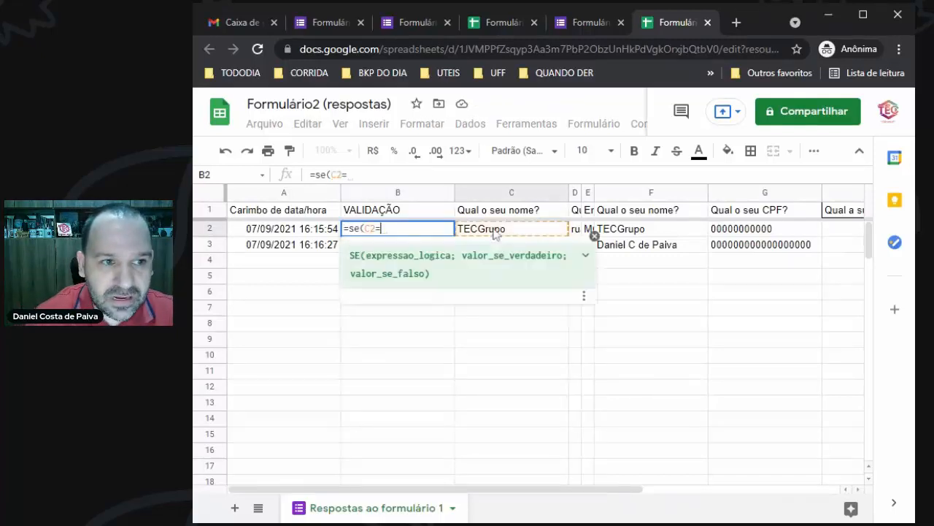
left_click(629, 232)
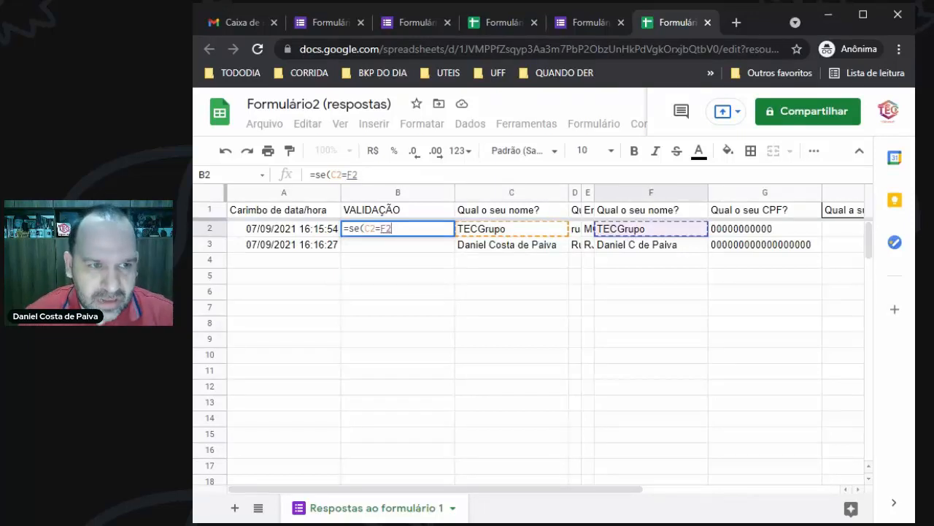
type(";\"")
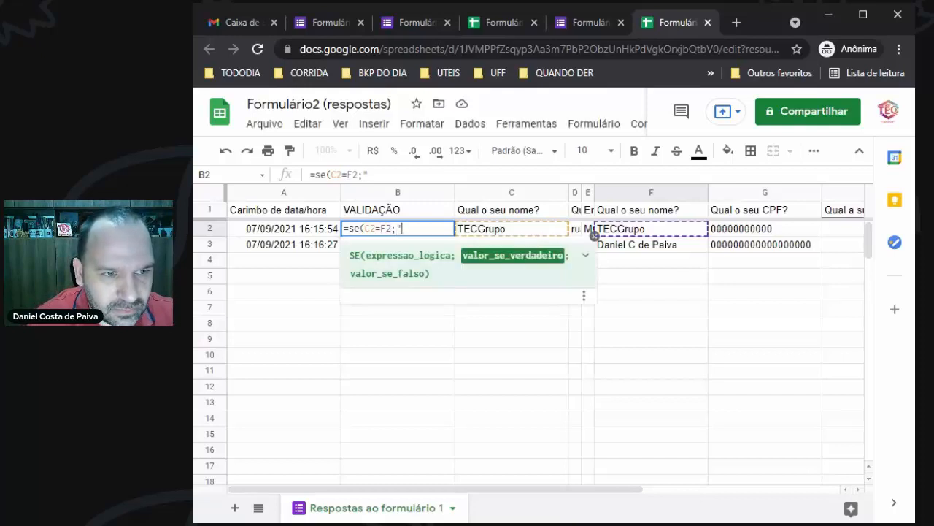
type("0")
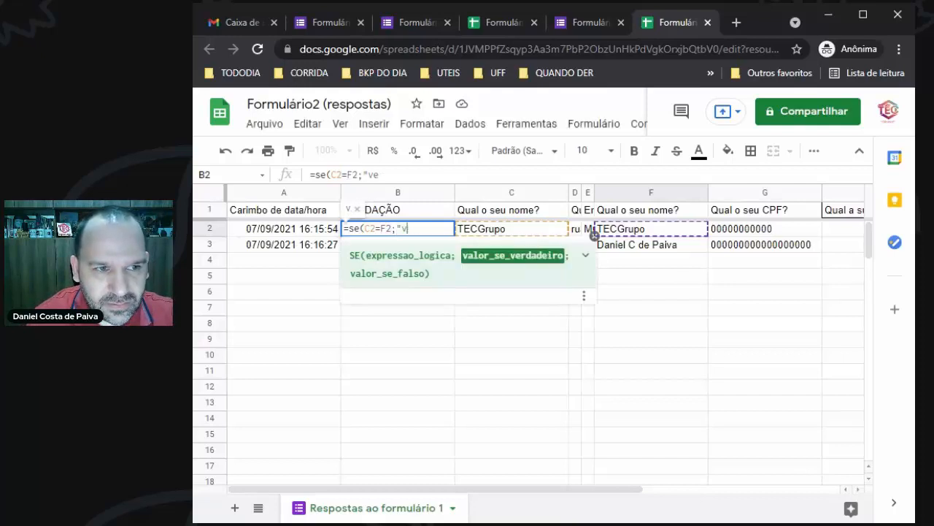
type("K\";")
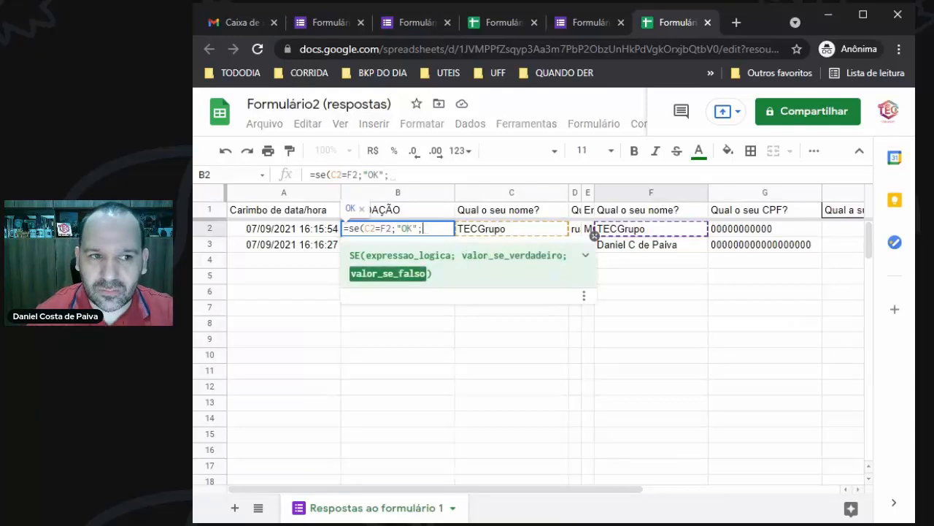
type("\"Diferente\"")
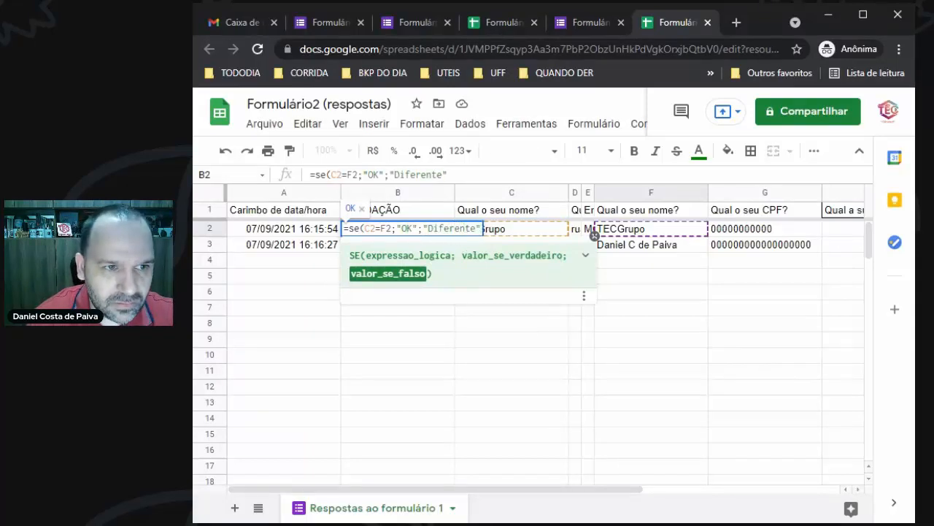
key("Return")
key("Up")
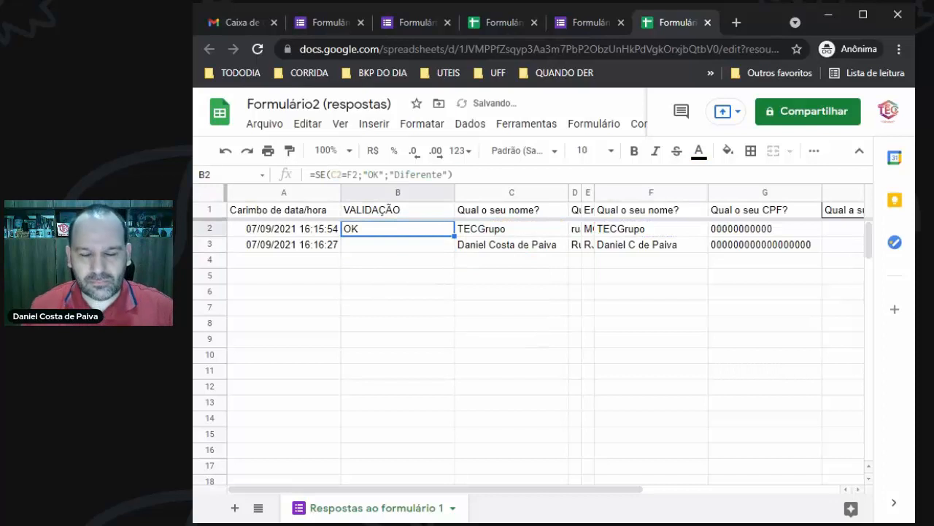
Center the contents of the VALIDAÇÃO column horizontally
left_click(390, 192)
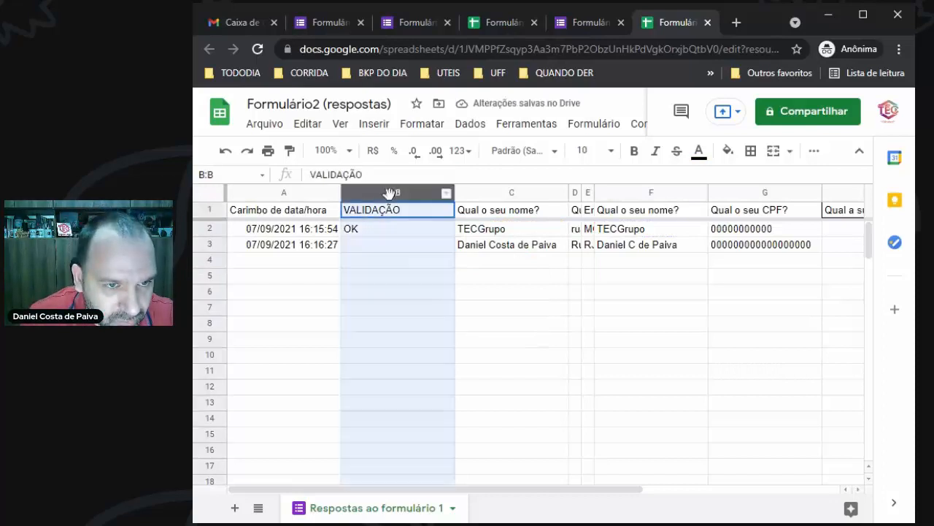
left_click(814, 151)
left_click(589, 179)
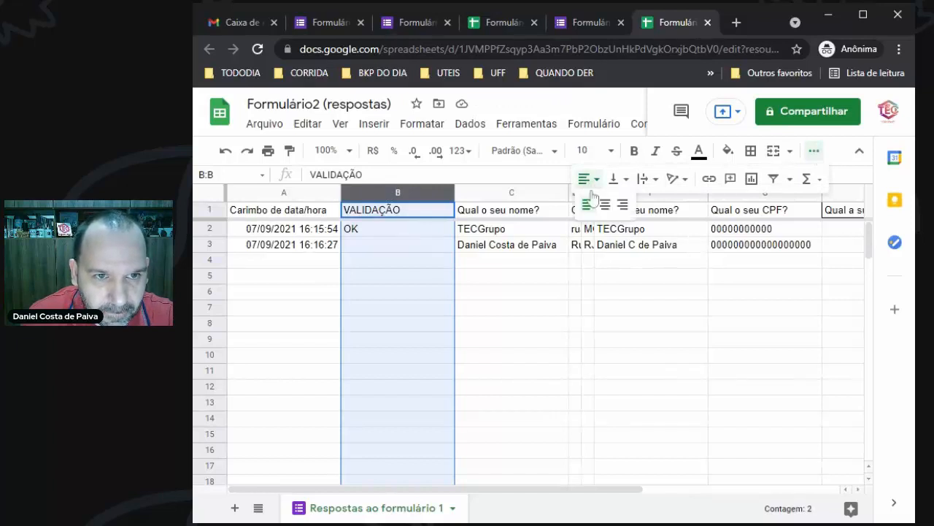
left_click(606, 210)
left_click(561, 351)
left_click(401, 216)
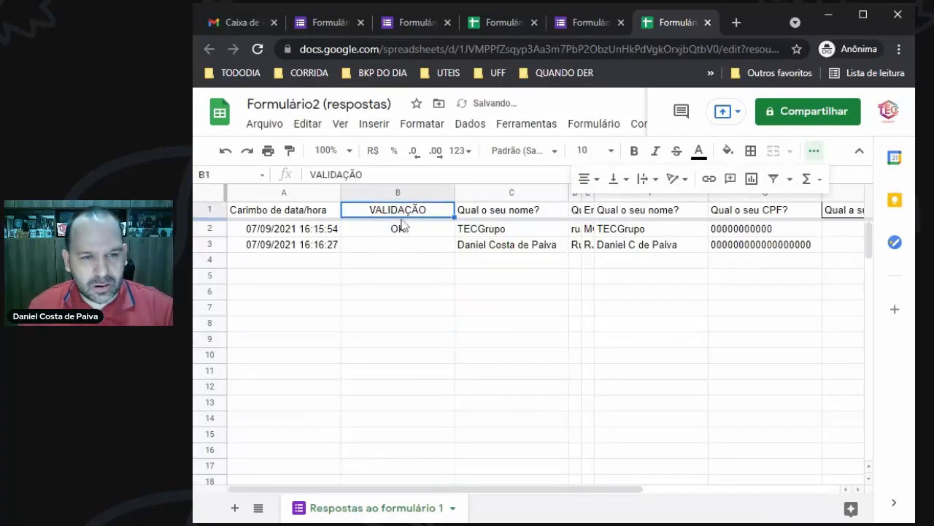
Check the validation formula in B2 against the second name answer in F2
left_click(416, 230)
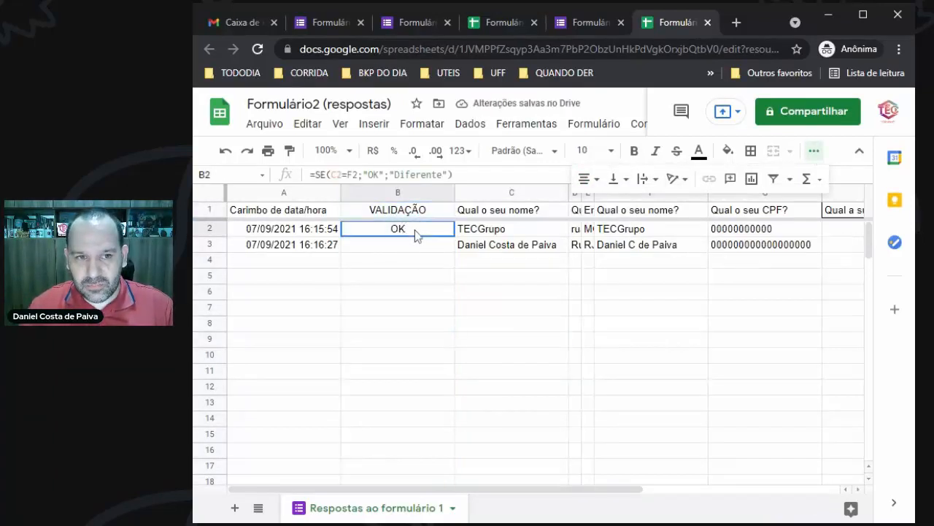
left_click(633, 229)
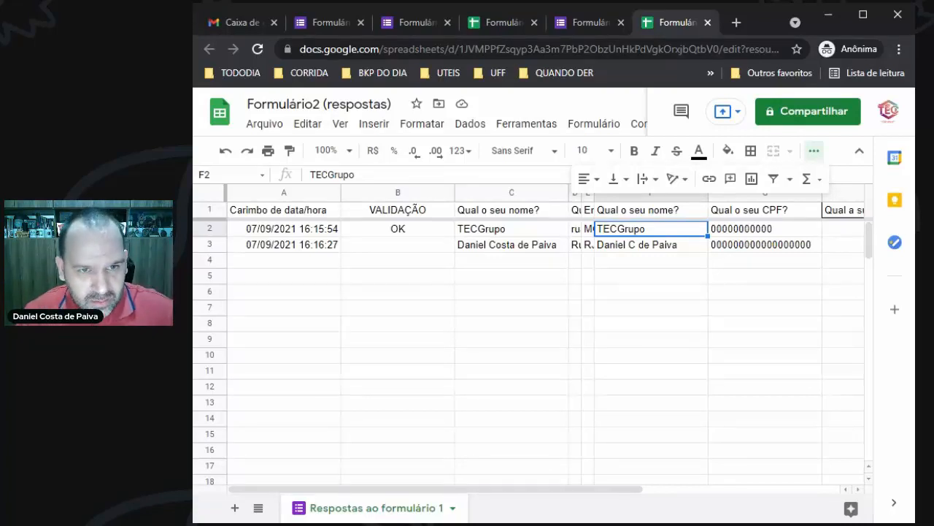
left_click(632, 311)
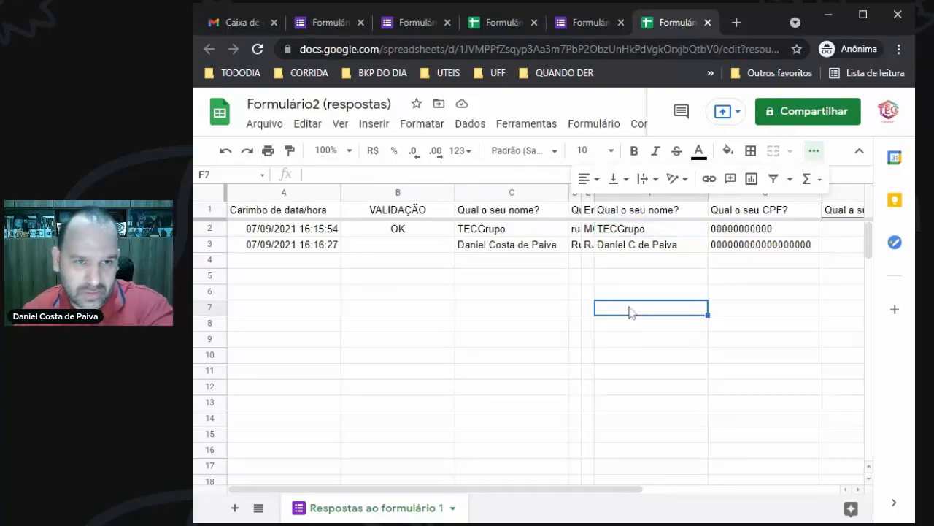
left_click(814, 151)
left_click(620, 367)
Copy the validation formula from B2 into B3
left_click(427, 234)
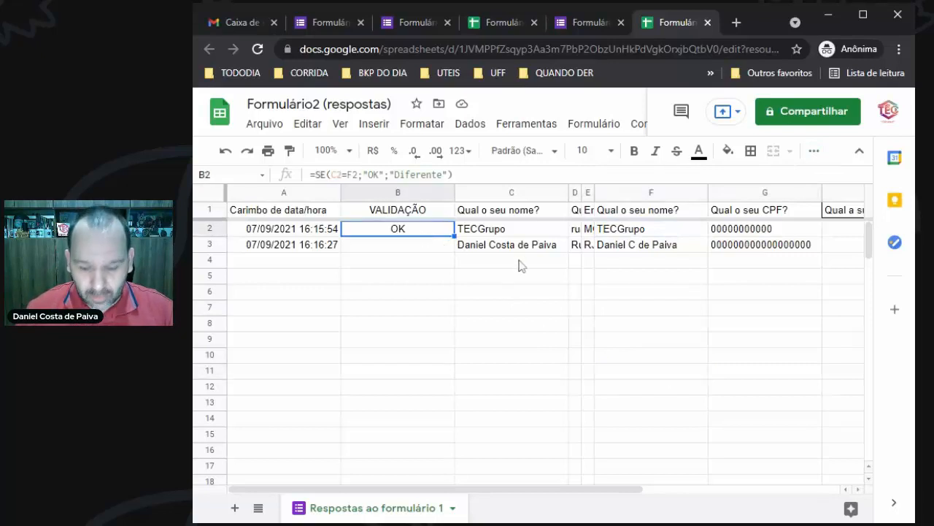
key("ctrl+c")
key("Down")
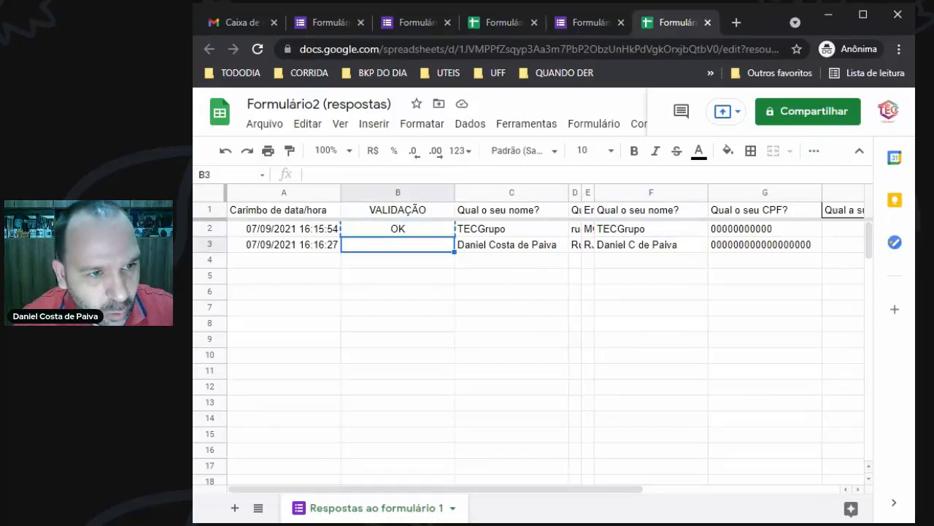
key("ctrl+v")
key("Down")
key("Up")
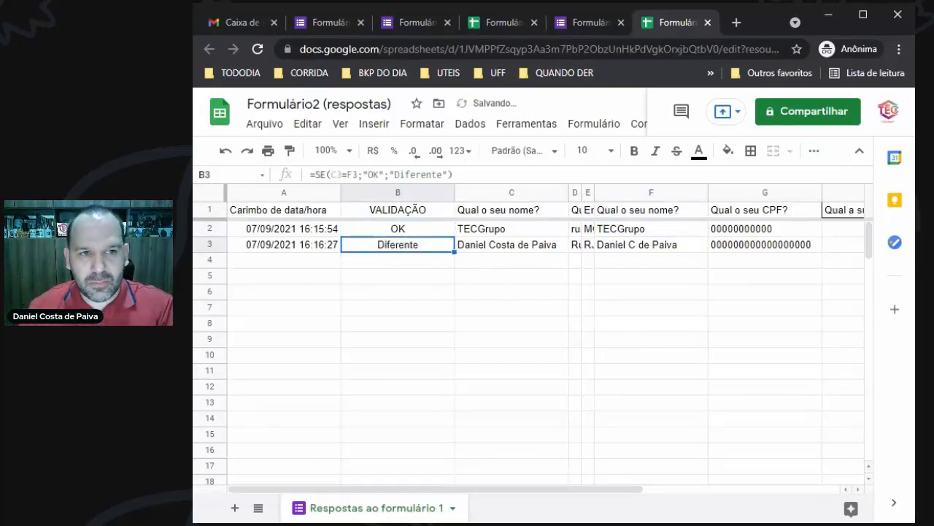
Compare the name answers in C3 and F3 with the validation formula in B3
left_click(524, 252)
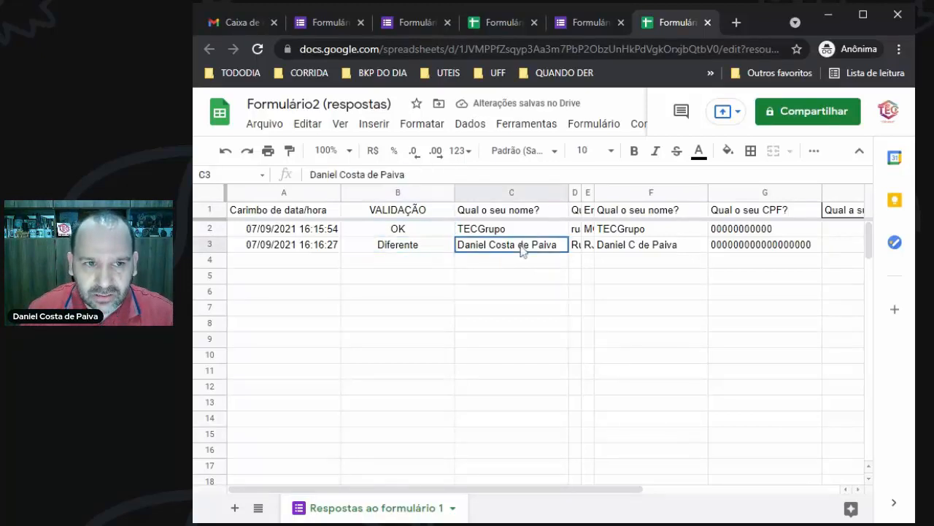
left_click(616, 252)
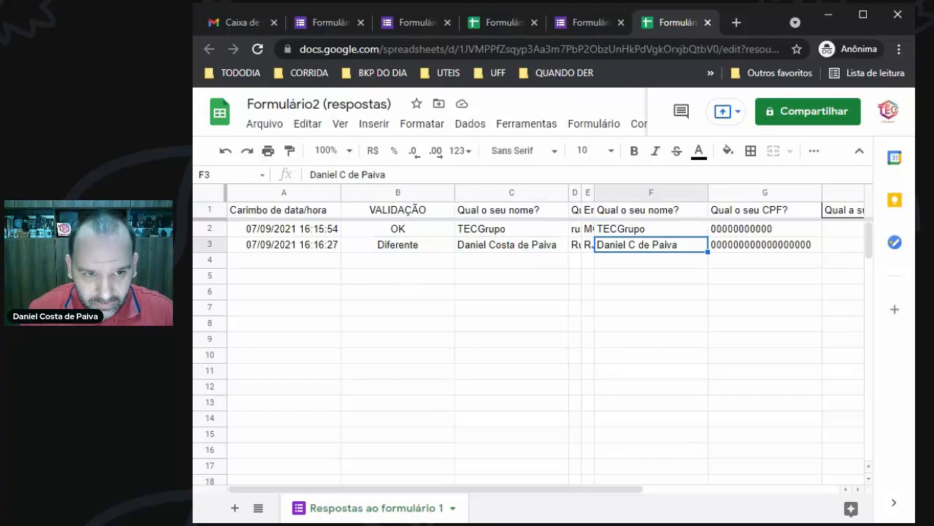
left_click(409, 244)
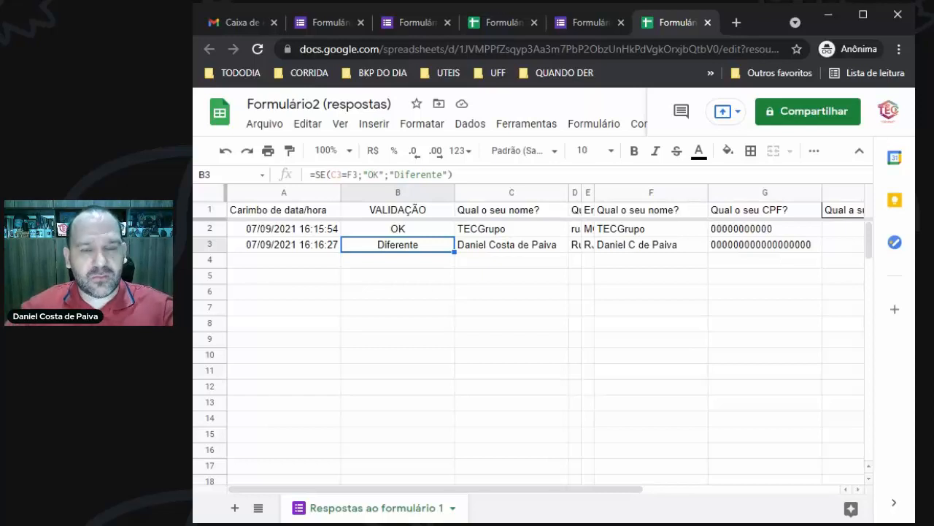
Inspect the validation formula in B2 and the two name cells it compares
left_click(563, 307)
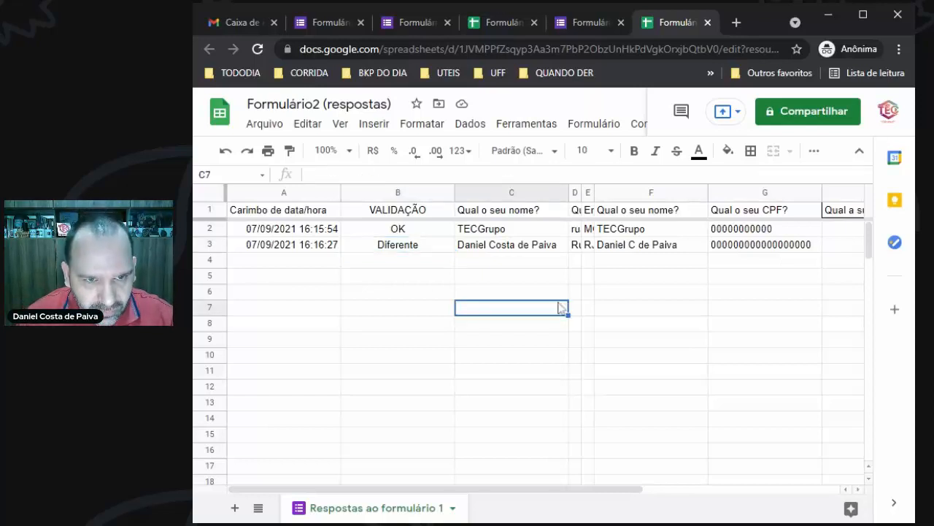
left_click(393, 230)
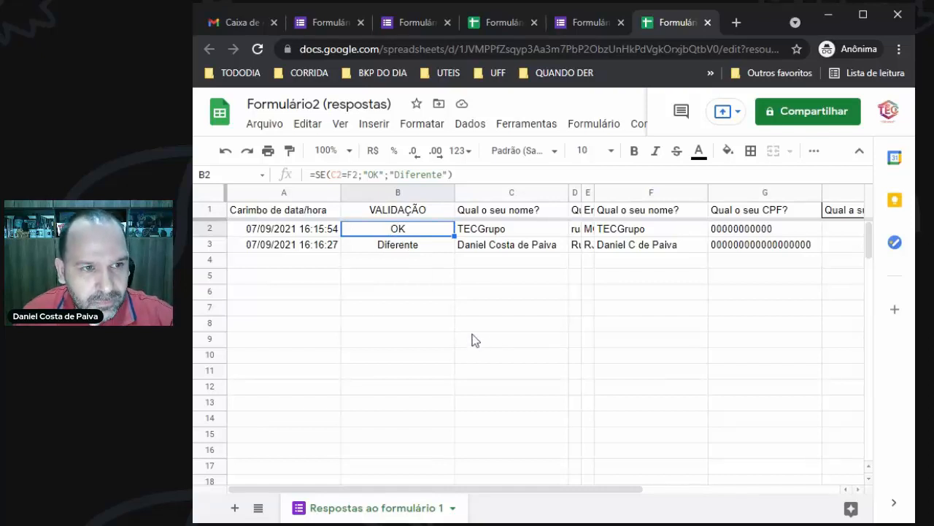
key("F2")
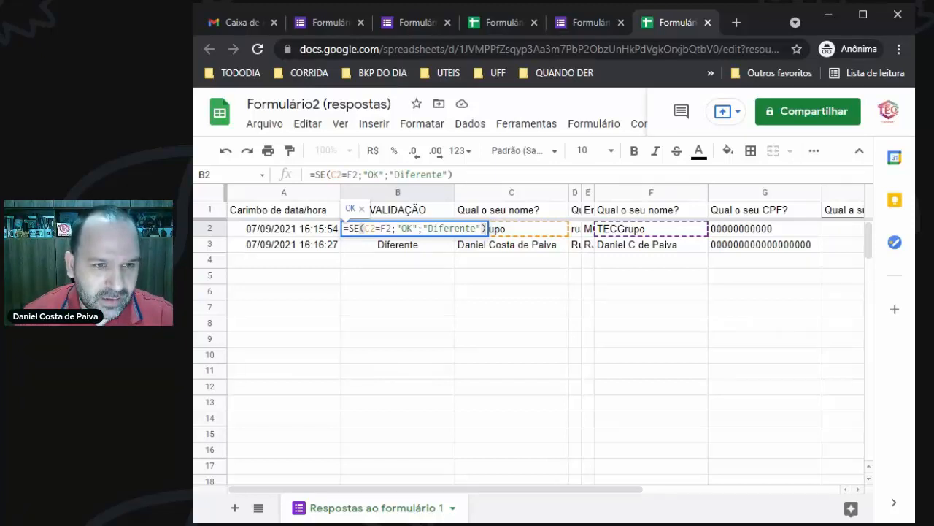
key("Escape")
left_click_drag(512, 276, 526, 289)
Spell out the abbreviated middle name in F3 as in C3 and add a period after the full name
double_click(640, 246)
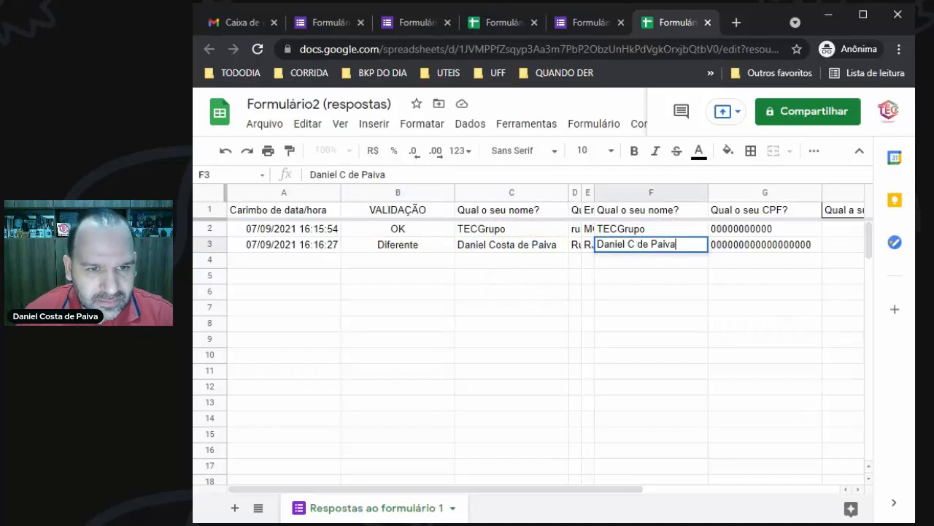
key("Left")
key("Left")
key("Left")
key("Left")
key("Left")
key("Left")
key("Left")
key("Left")
key("Left")
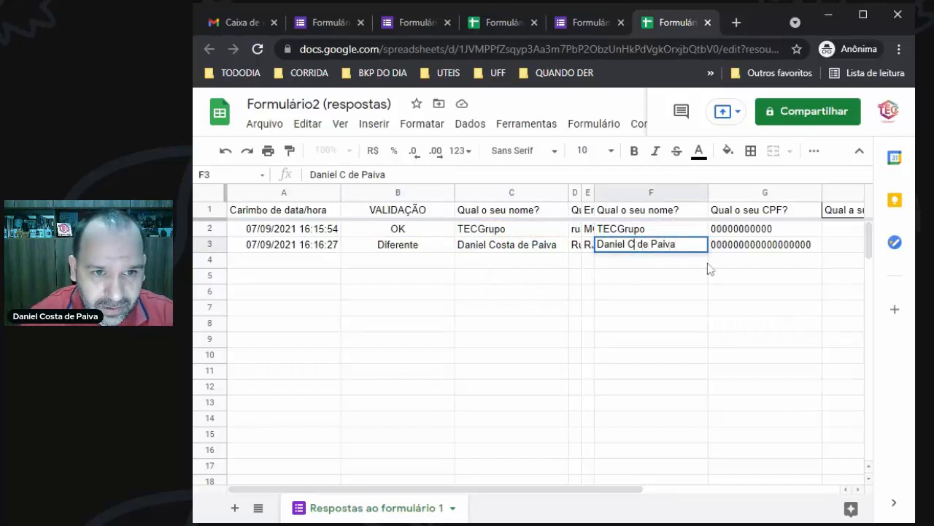
type("osta")
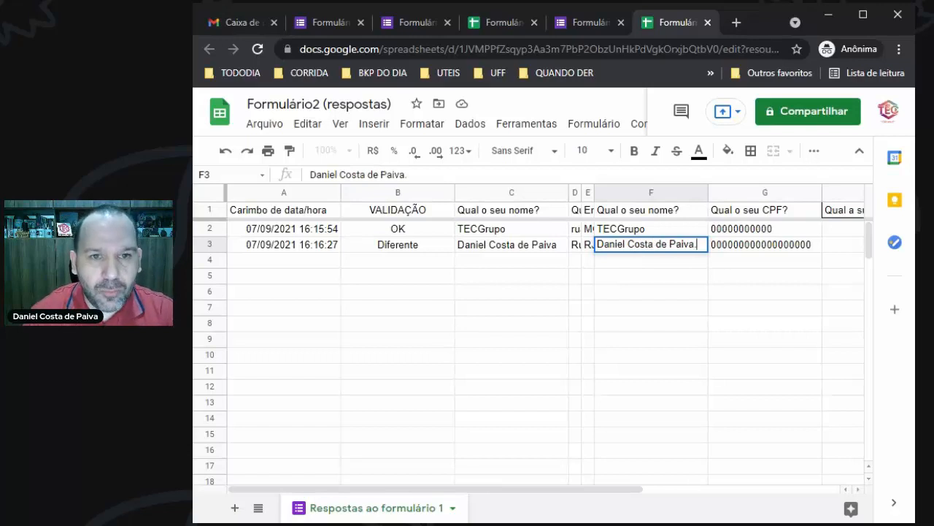
key("Return")
Check the validation result in B3 against the edited name in F3
key("Up")
key("Left")
key("Left")
key("Left")
key("Left")
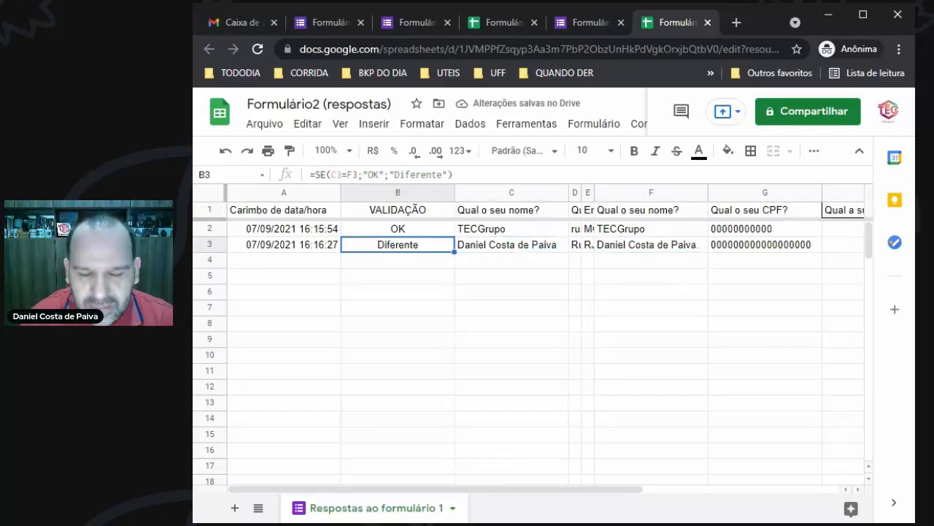
Remove the period at the end of the name in F3 so it matches C3 exactly
key("Right")
key("Right")
key("Right")
key("Right")
key("Return")
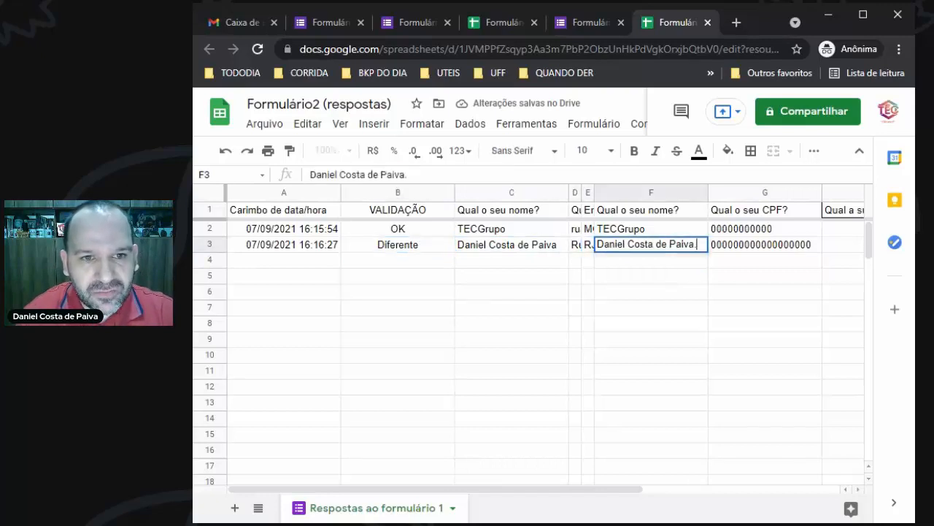
key("Return")
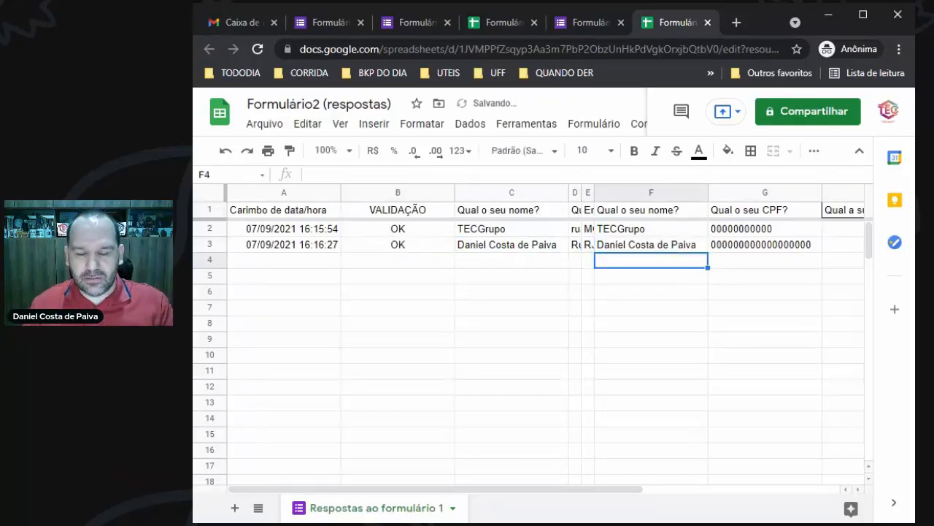